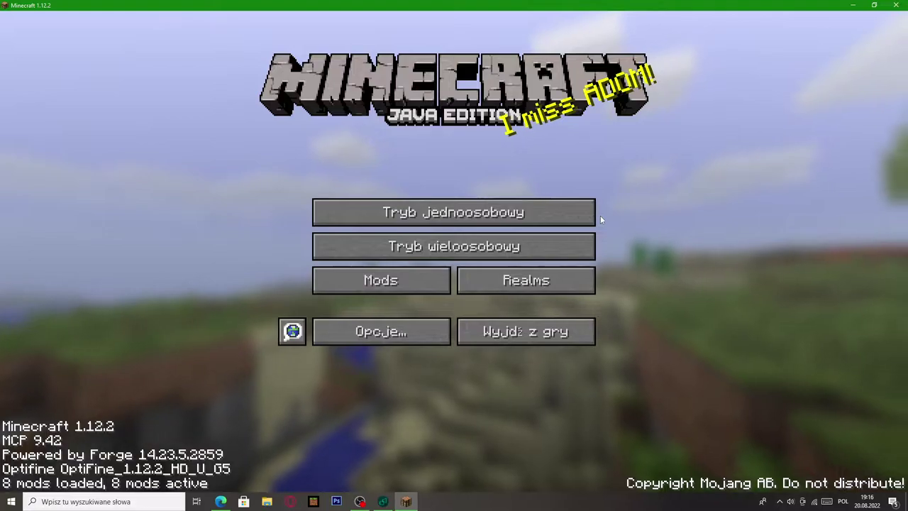
- Try to load the Miasto world from the singleplayer list, checking the launcher while it loads
left_click(497, 213)
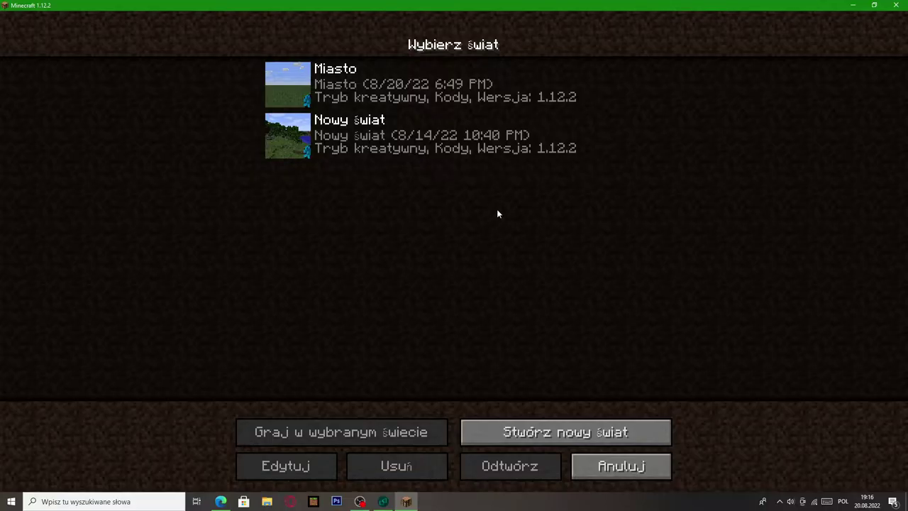
left_click(272, 70)
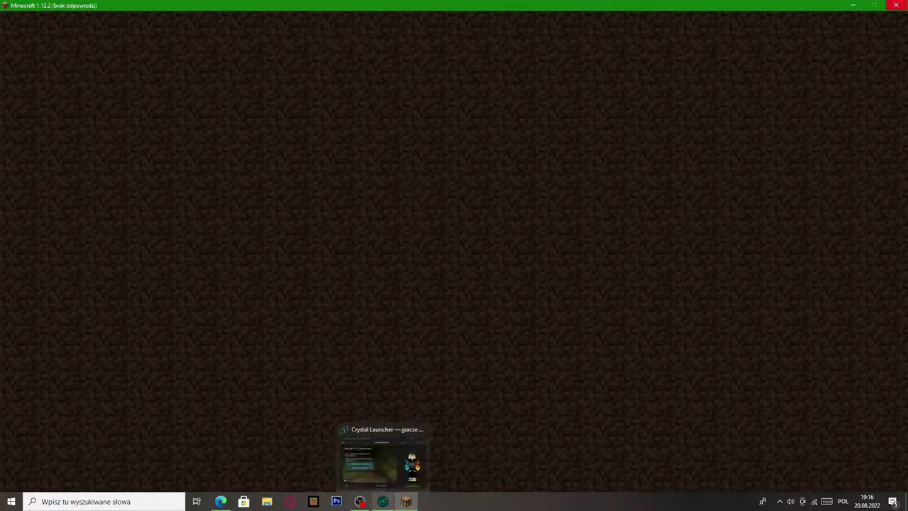
left_click(383, 502)
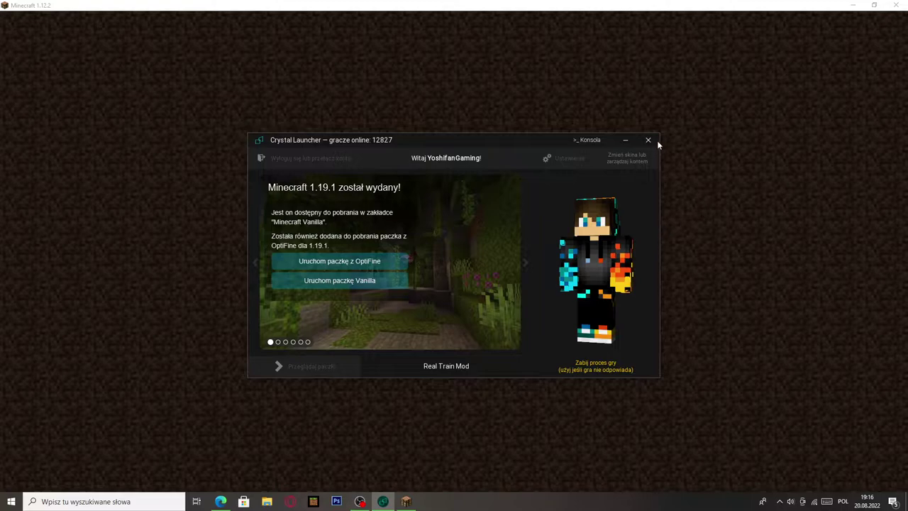
left_click(717, 142)
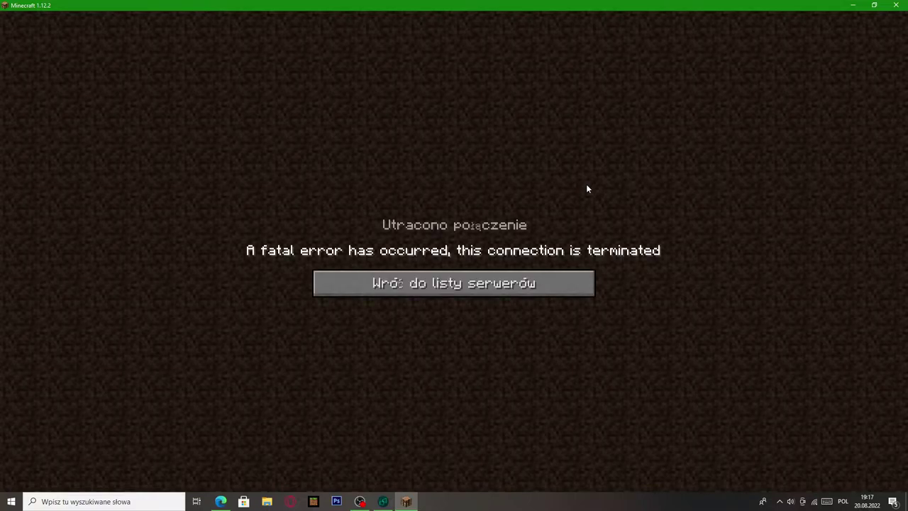
- Return from the lost-connection screen to the main menu and try to load the singleplayer world Miasto again
left_click(423, 283)
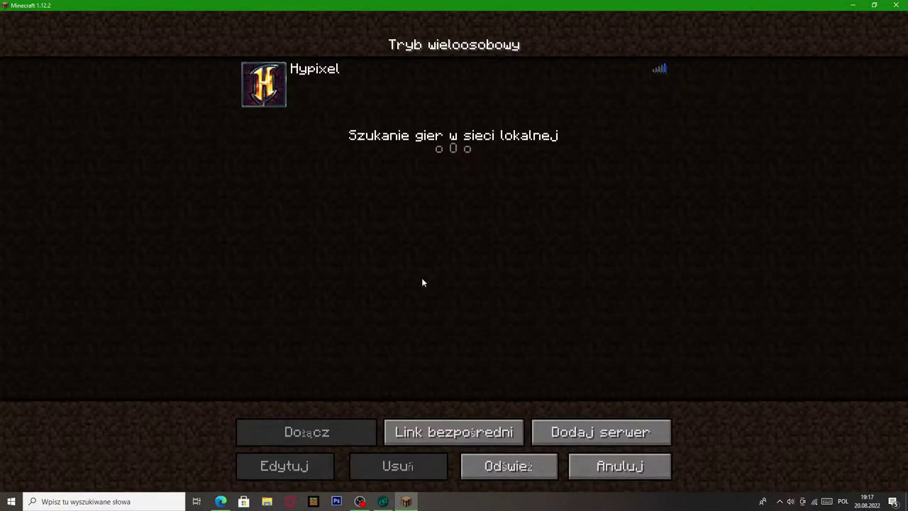
left_click(630, 459)
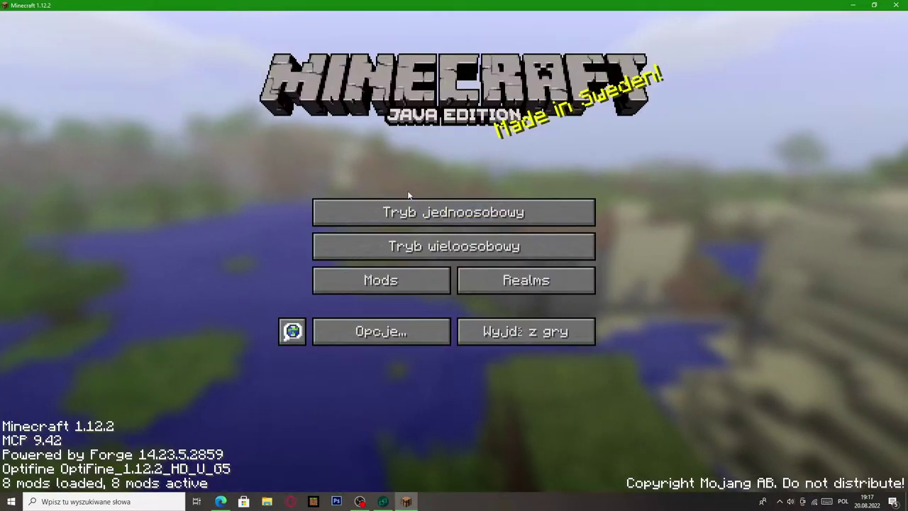
left_click(413, 212)
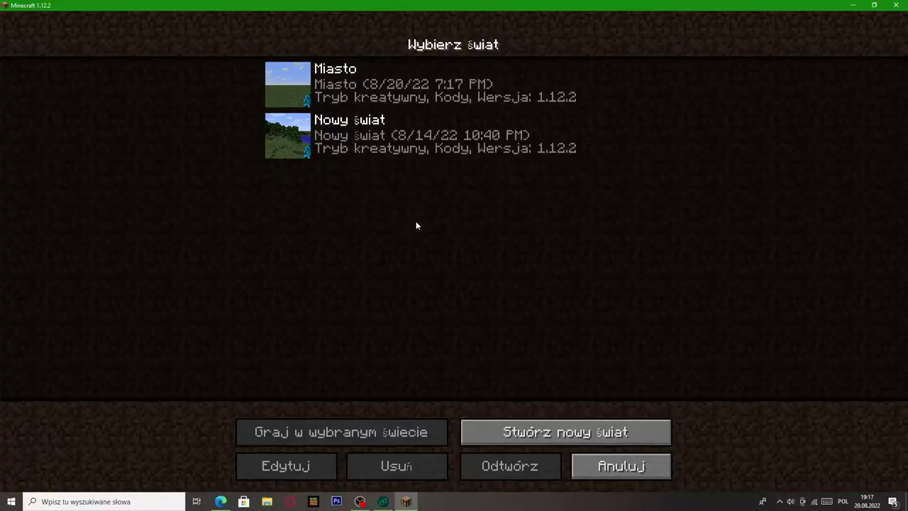
left_click(287, 75)
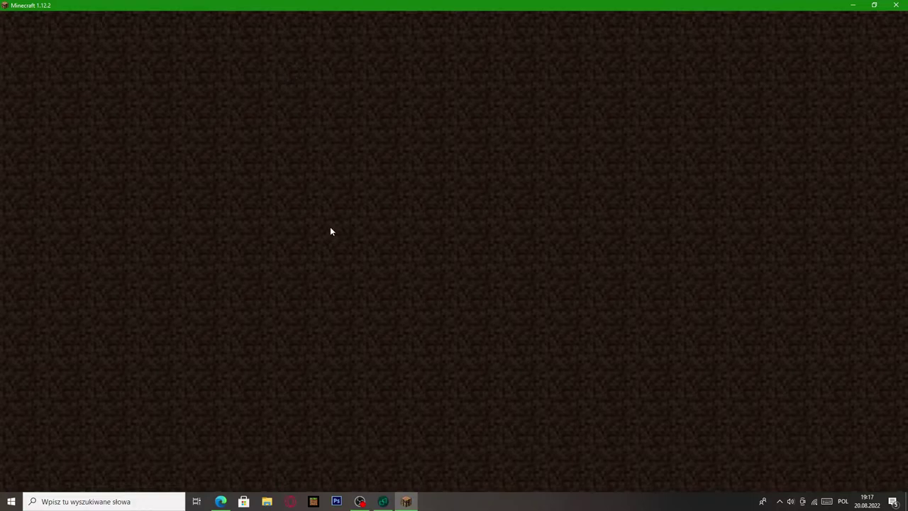
left_click(360, 502)
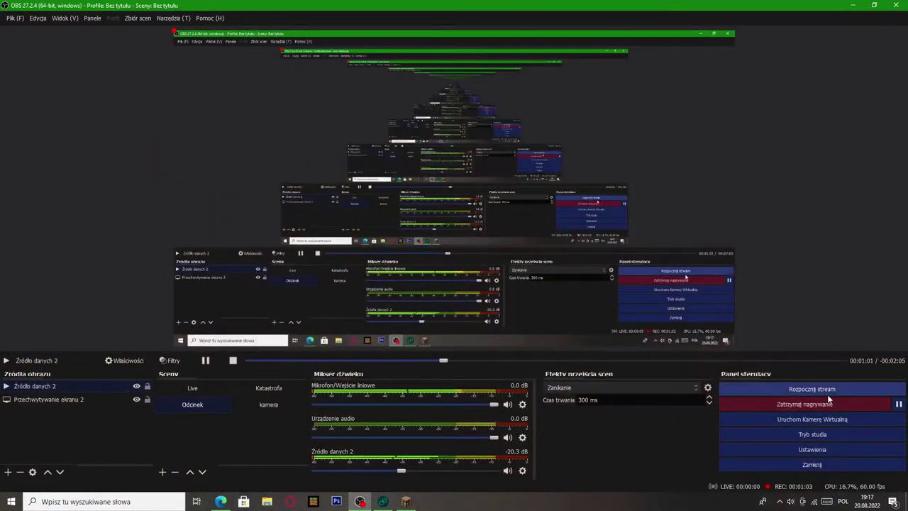
left_click(407, 502)
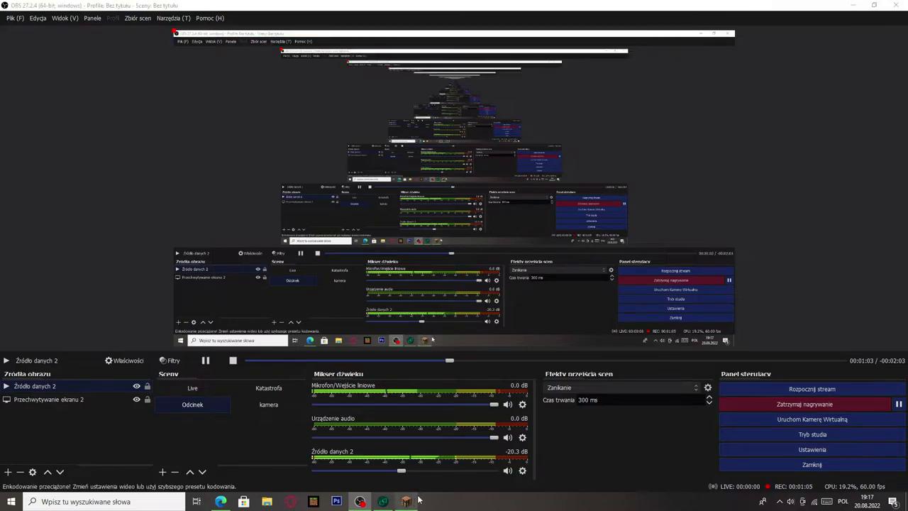
left_click(852, 6)
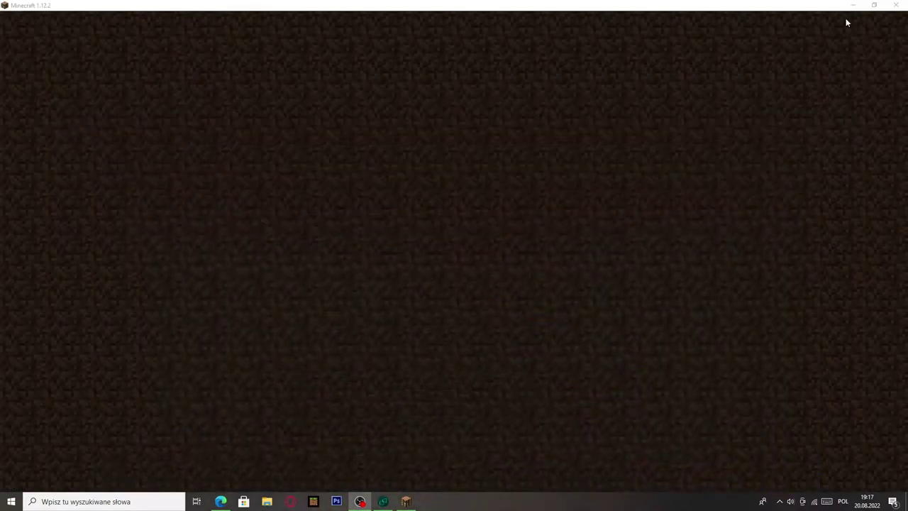
left_click(497, 343)
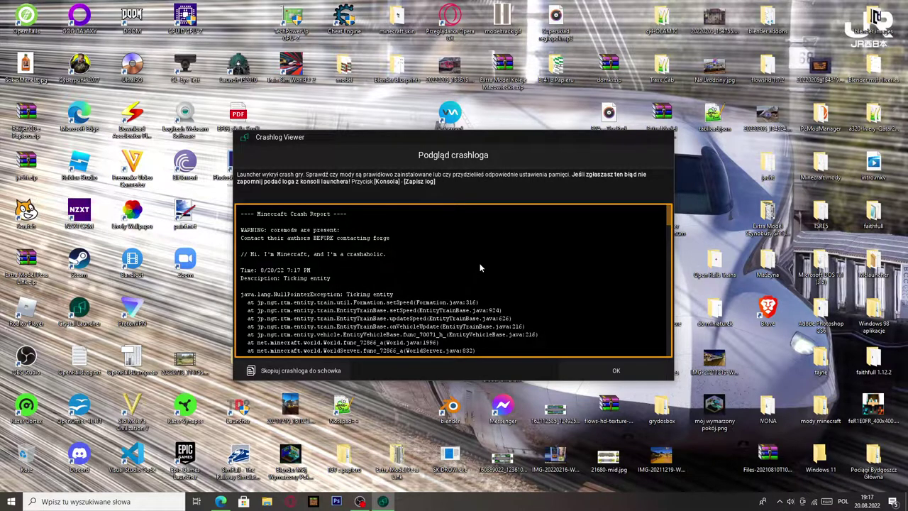
- Examine the Minecraft crash report, including its stack trace, mod list and OpenGL renderer details, and close it
scroll(480, 268, "down", 15)
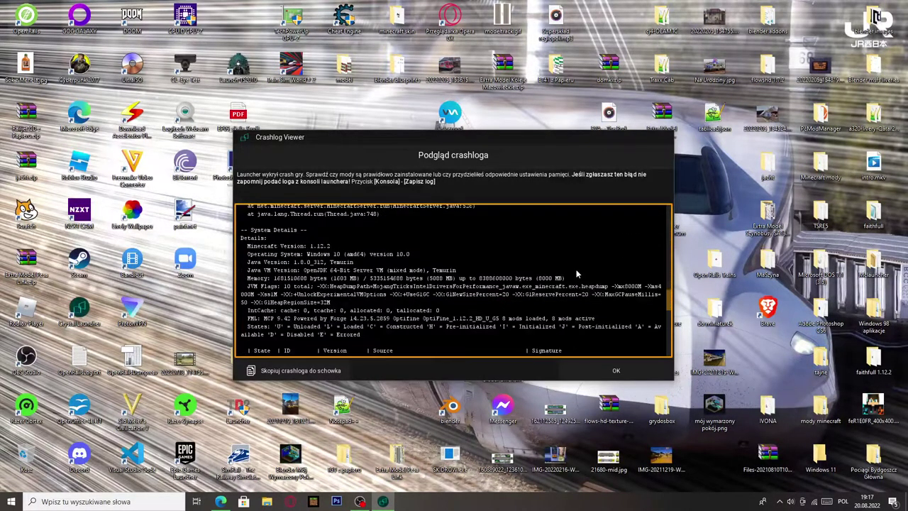
scroll(575, 273, "up", 15)
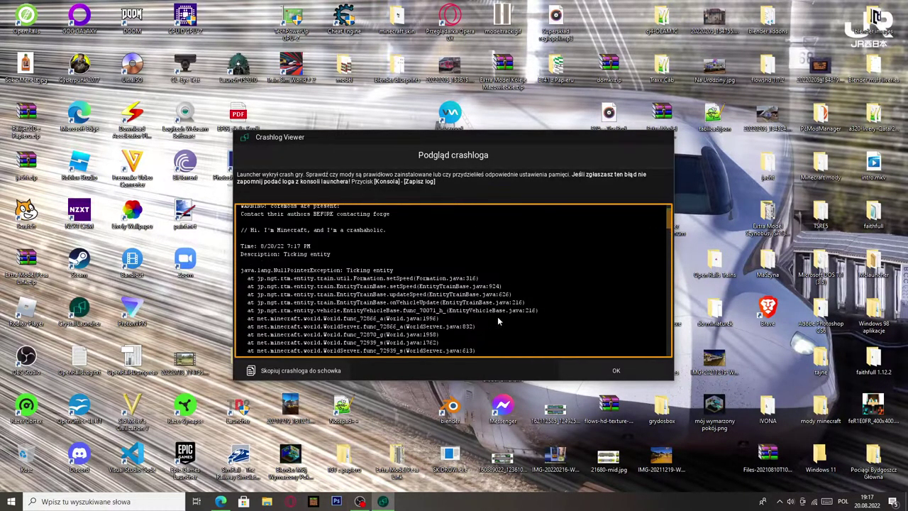
scroll(498, 322, "up", 1)
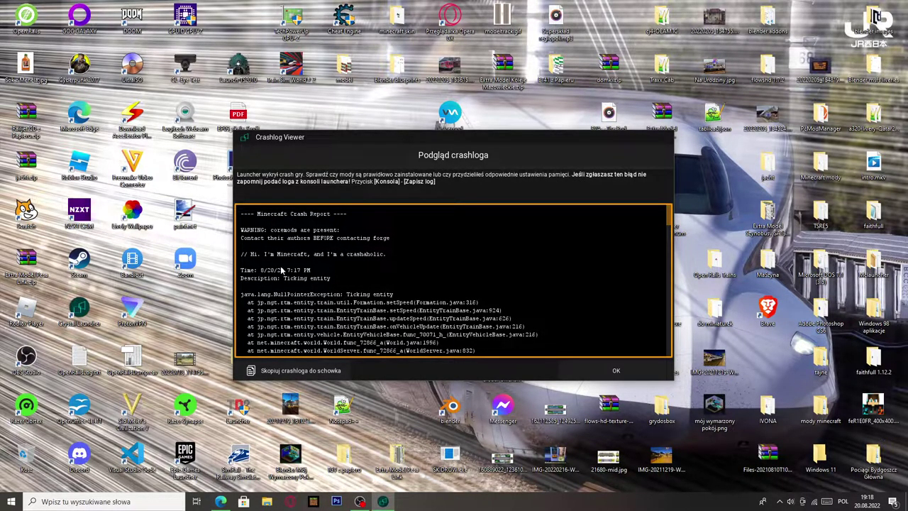
scroll(461, 284, "down", 6)
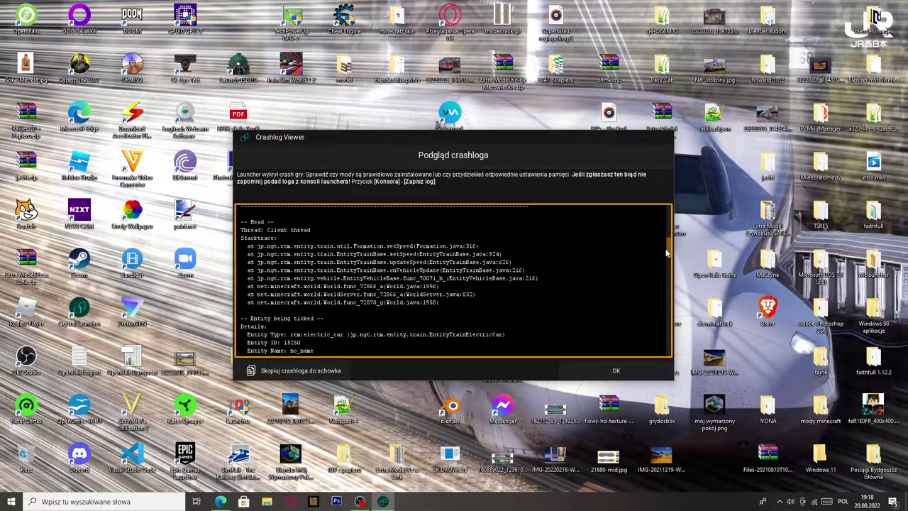
left_click_drag(668, 248, 670, 360)
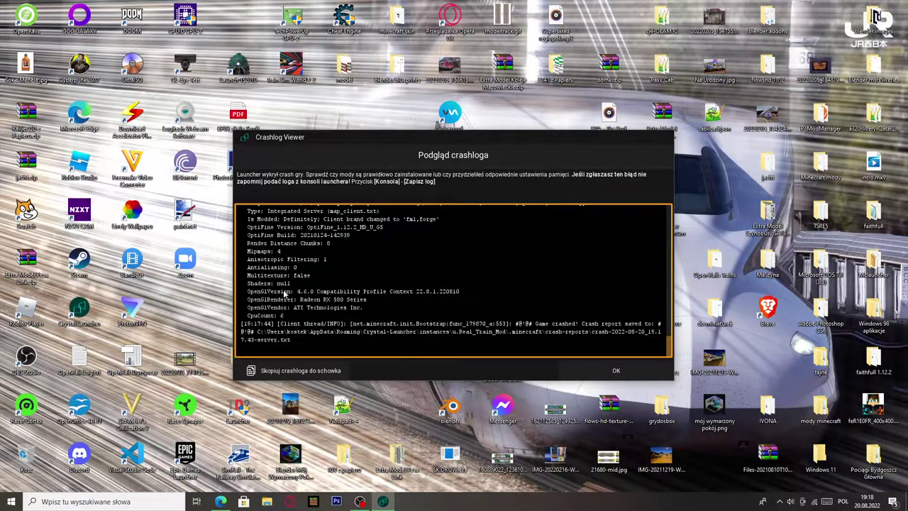
left_click_drag(291, 298, 397, 291)
left_click(450, 291)
left_click_drag(304, 299, 369, 300)
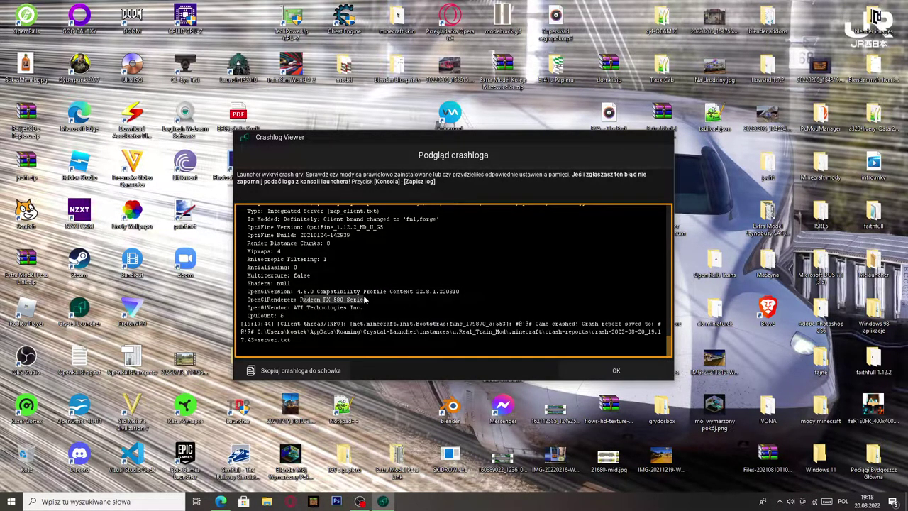
left_click(387, 308)
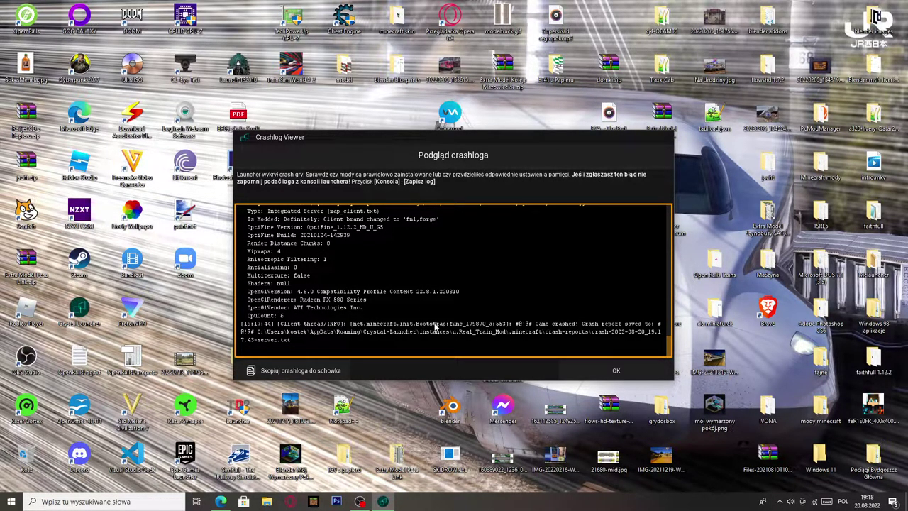
scroll(435, 325, "up", 1)
scroll(447, 310, "up", 4)
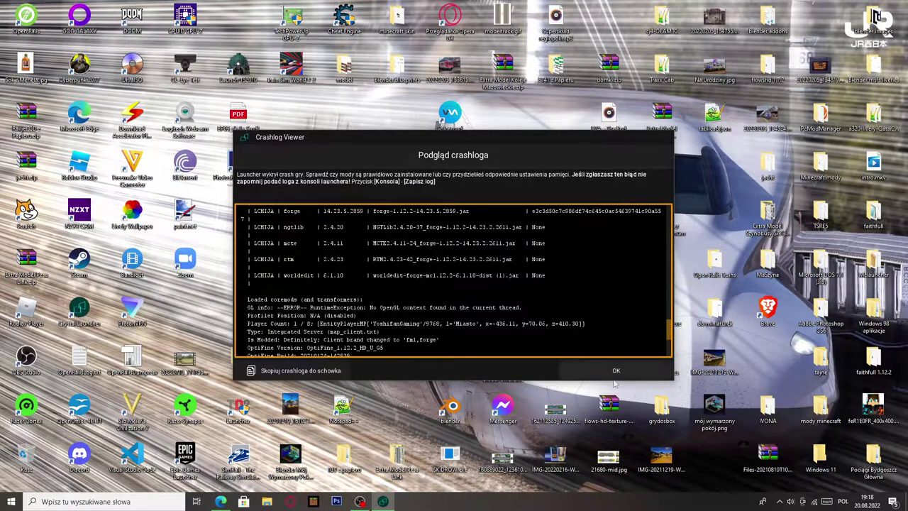
left_click(617, 370)
left_click(360, 500)
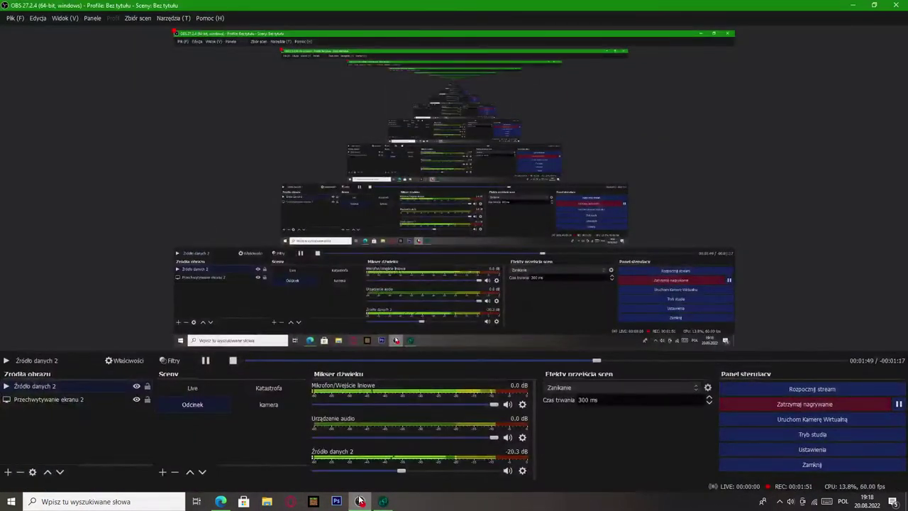
left_click(360, 500)
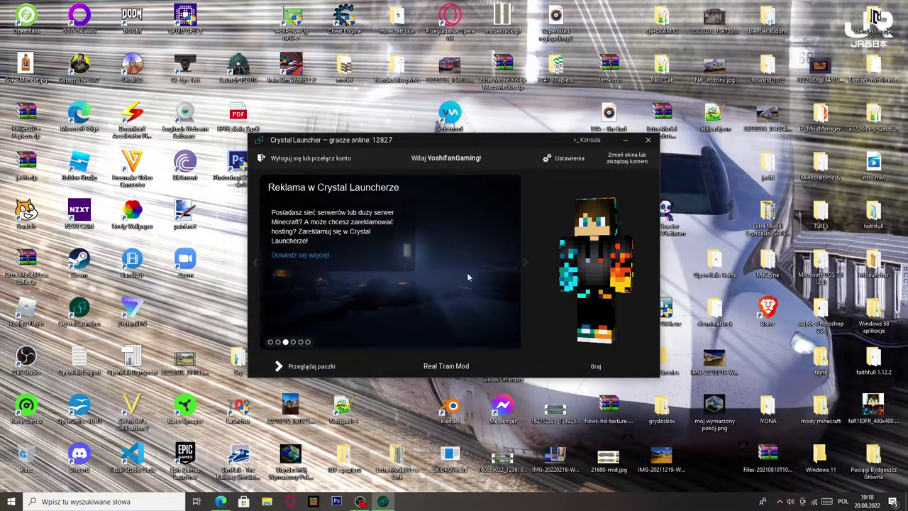
- Set the minimum RAM value (Xms) to 8000 megabytes in the launcher settings
left_click(546, 167)
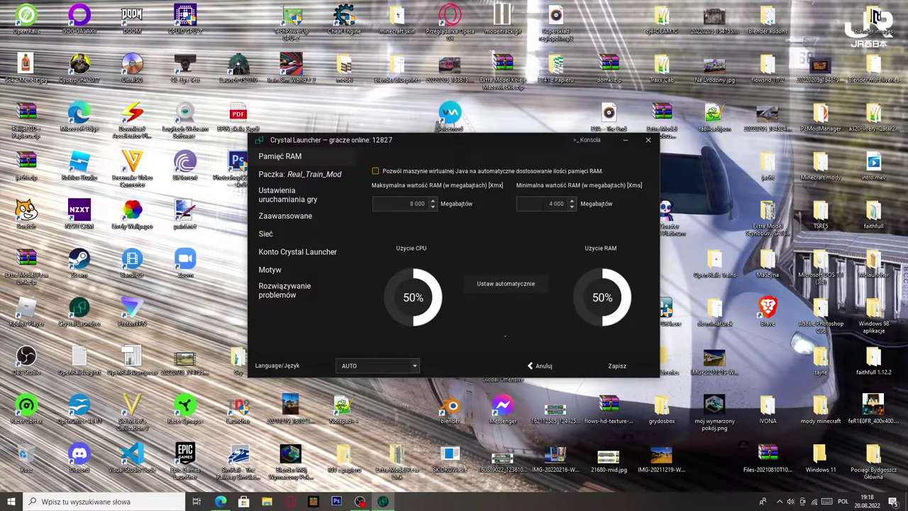
key("BackSpace")
key("BackSpace")
key("BackSpace")
key("BackSpace")
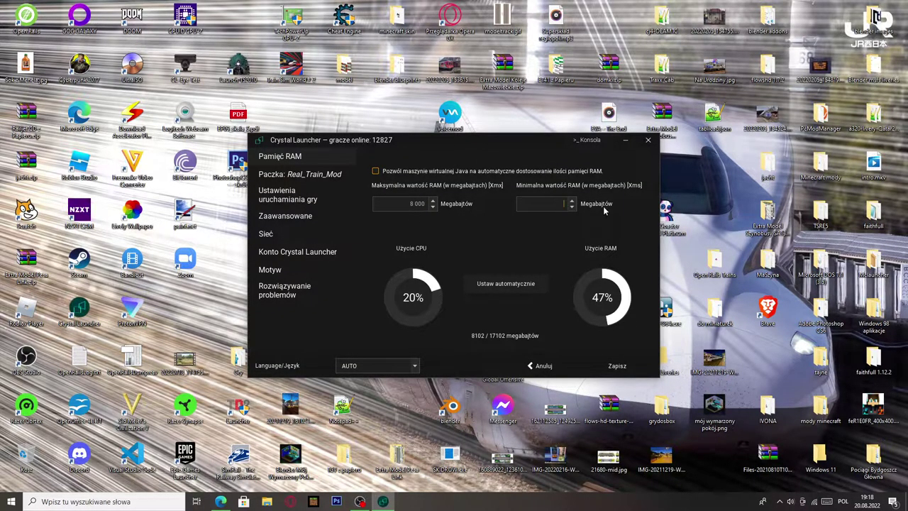
type("800")
left_click(567, 255)
- Search Windows for "ten komputer" and open the computer's properties to check the installed RAM
left_click(11, 501)
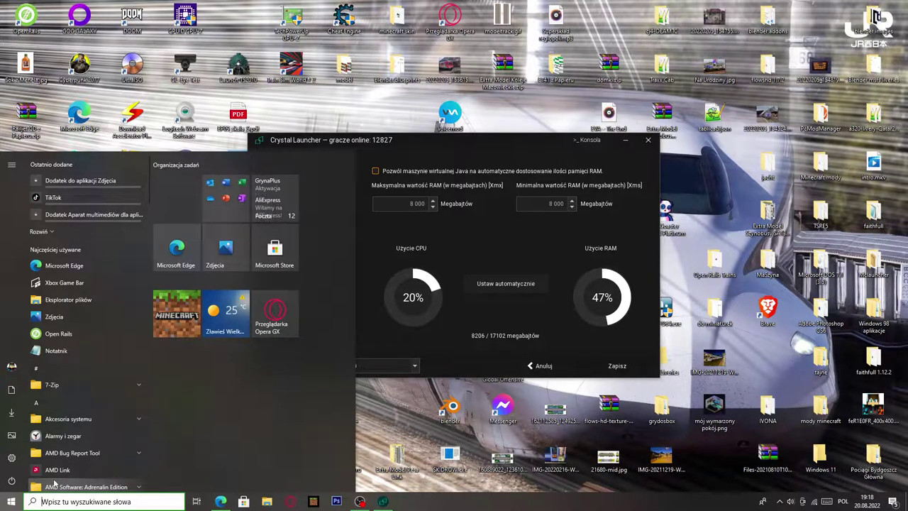
type("p")
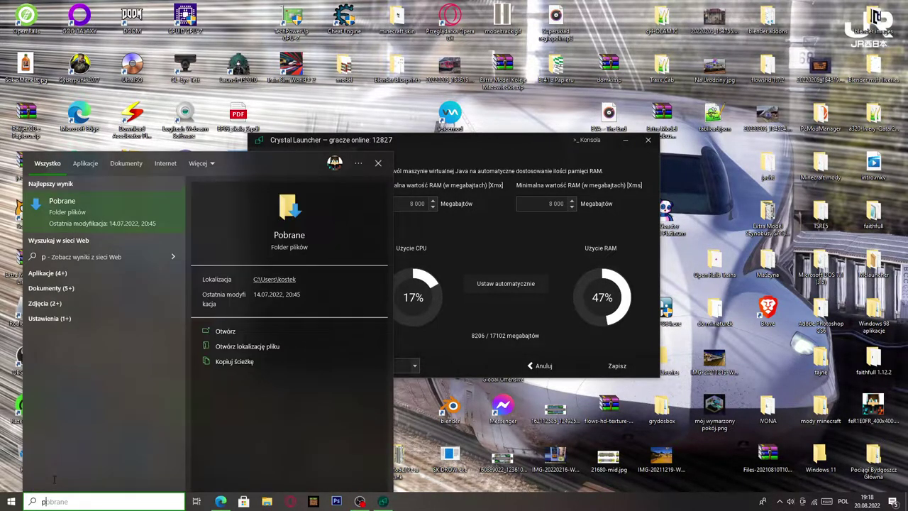
type("o")
key("BackSpace")
key("BackSpace")
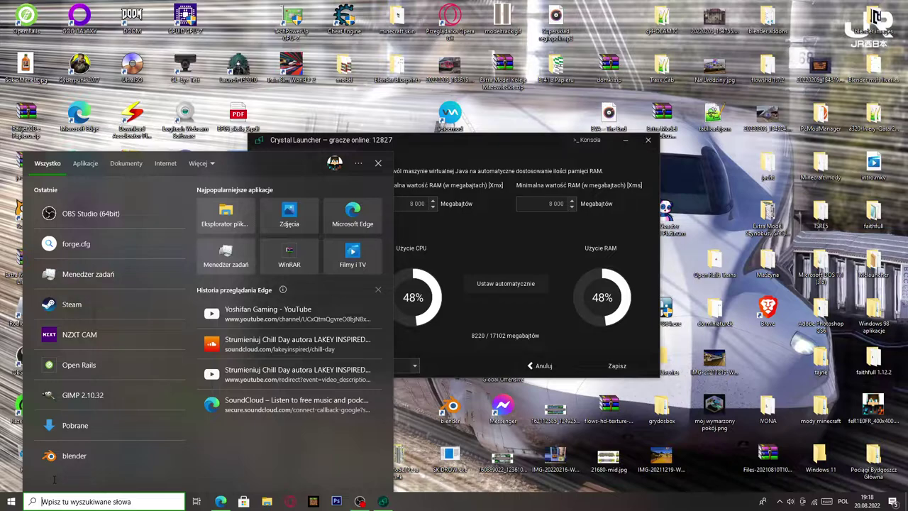
type("tenn")
key("BackSpace")
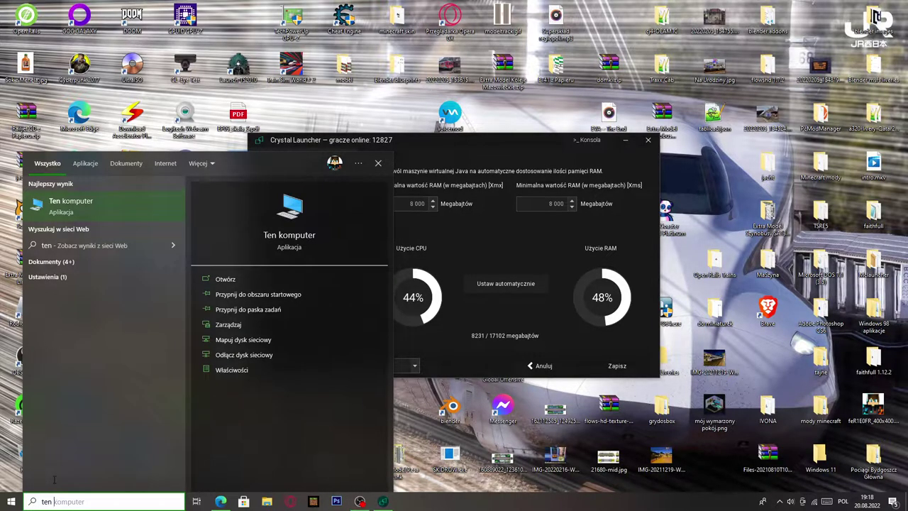
type("kompu")
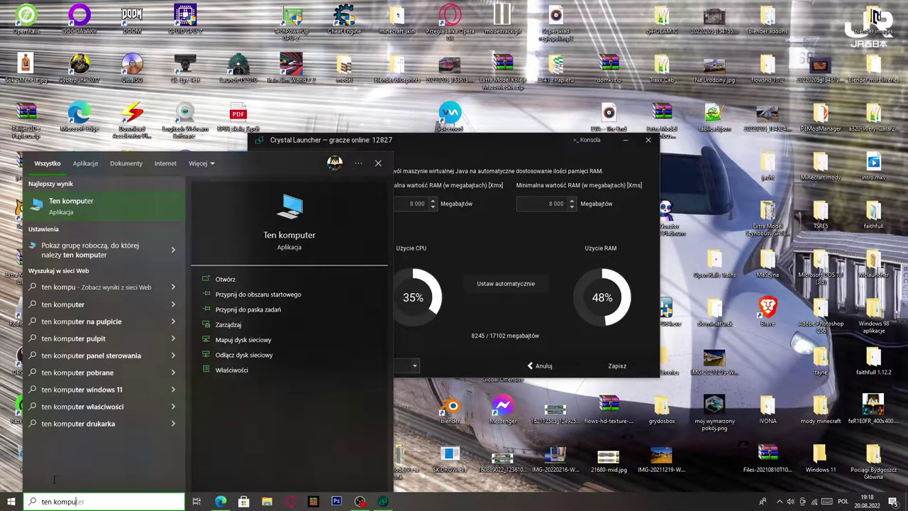
type("ter")
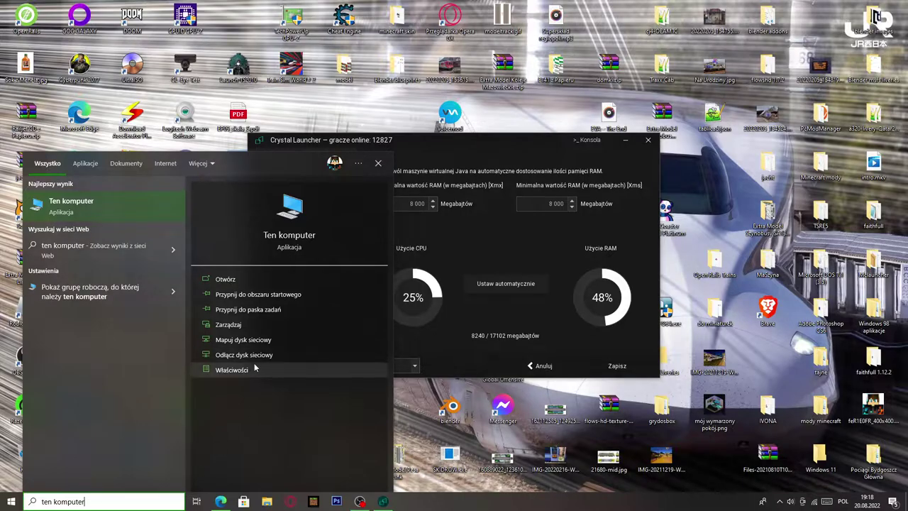
left_click(254, 370)
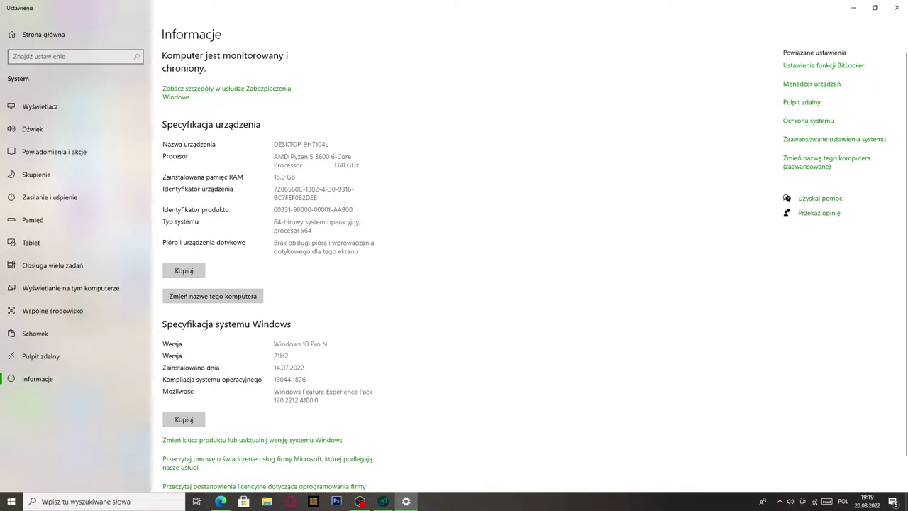
- Switch back to Crystal Launcher, move its window clear of the device specifications and save the RAM settings
left_click(383, 501)
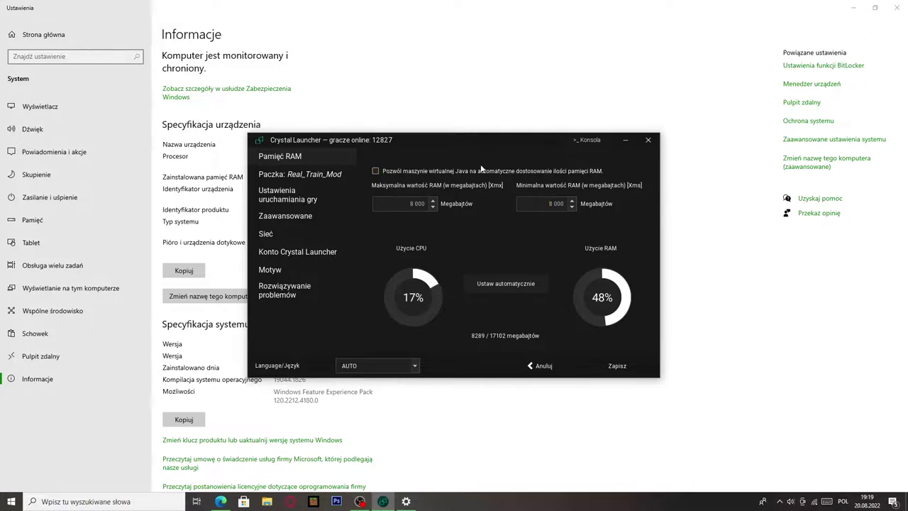
left_click_drag(457, 136, 530, 148)
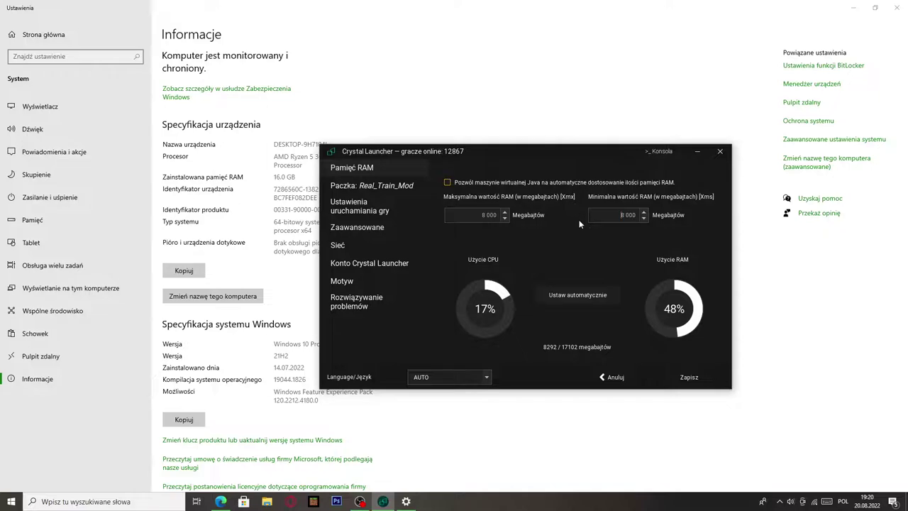
left_click(685, 379)
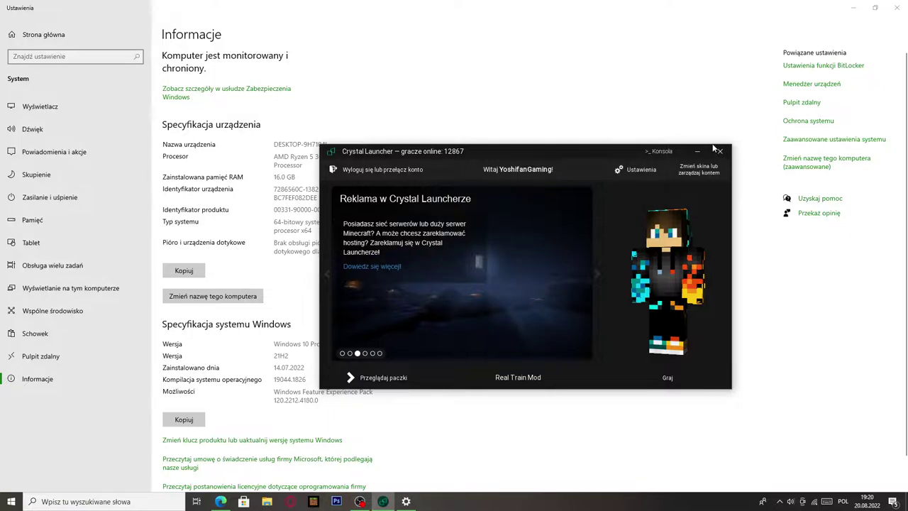
- Open the Real Train Mod pack's folder from the launcher's pack list and move the folder window clear of the device specifications
left_click(392, 374)
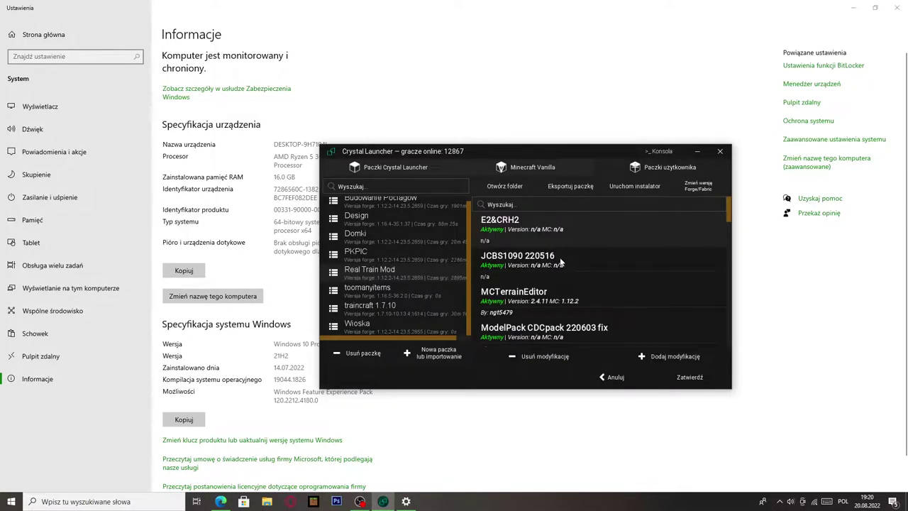
left_click(505, 186)
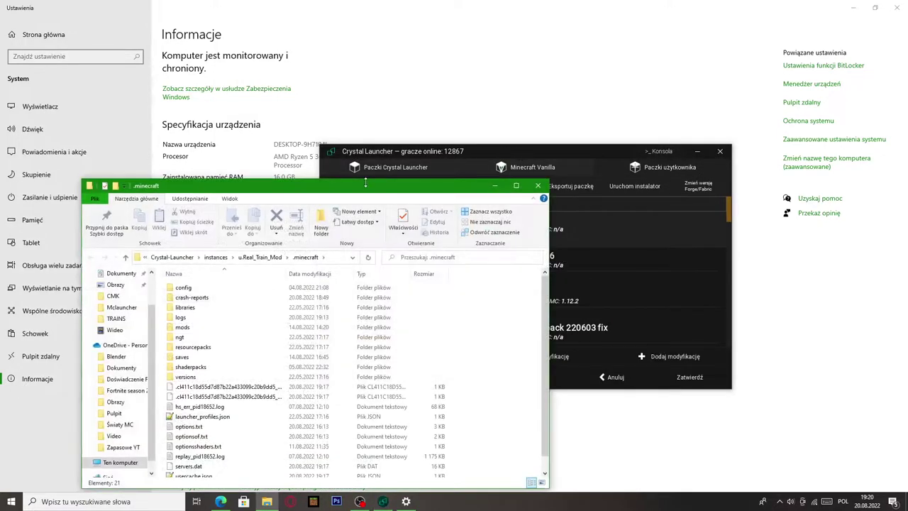
left_click_drag(415, 194, 700, 87)
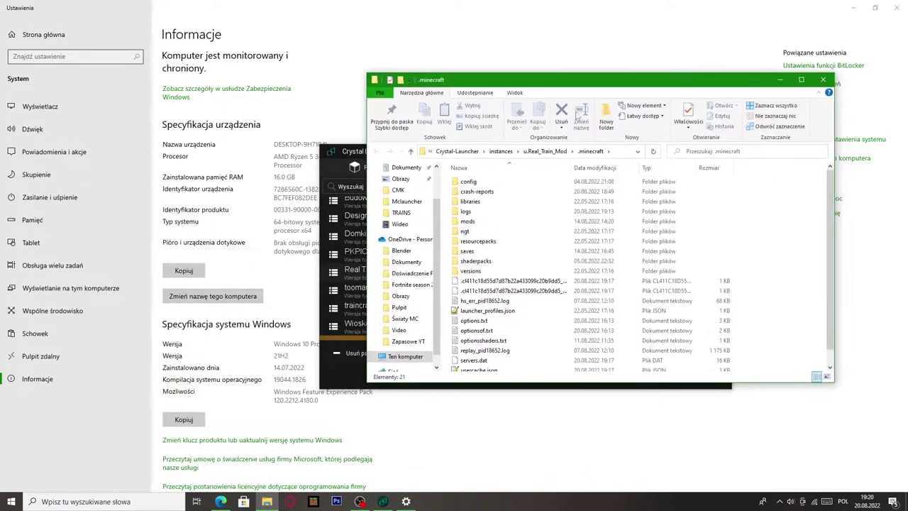
- Search Windows for "%appdata%" and open the matching Roaming folder
left_click(11, 501)
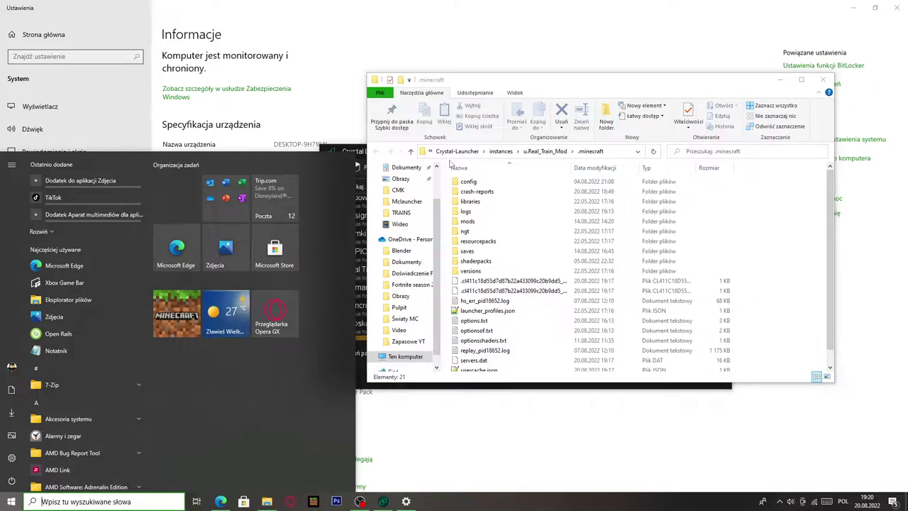
type("%")
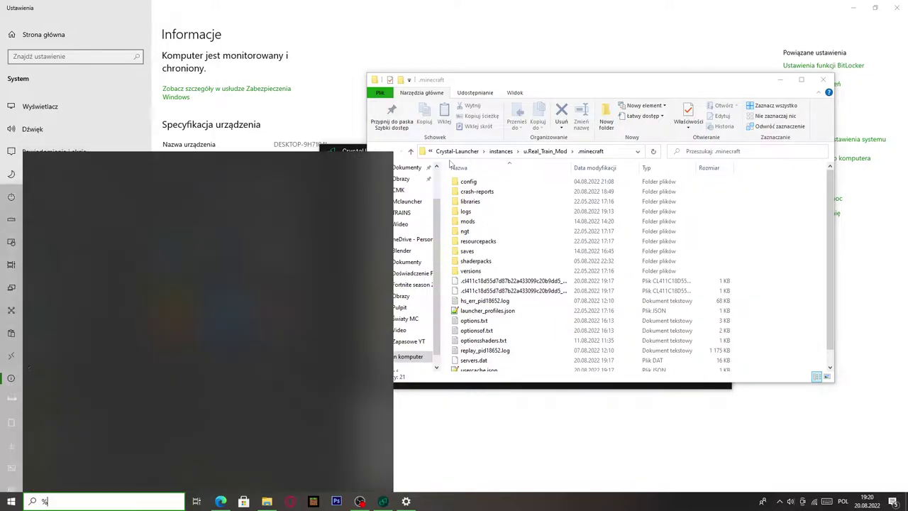
type("app")
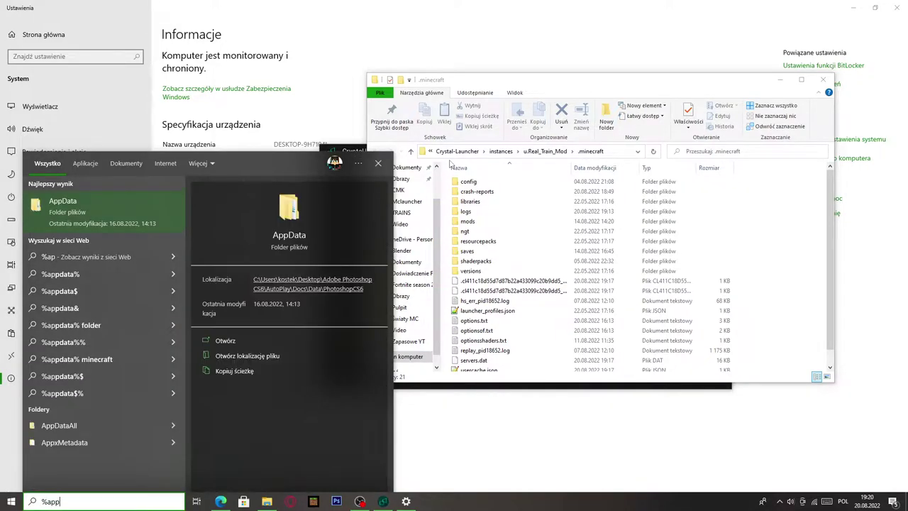
type("datat")
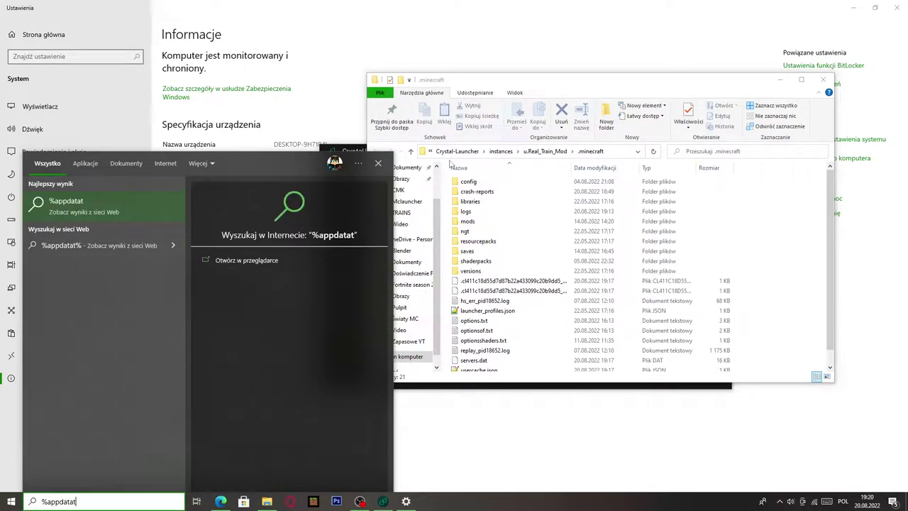
key("BackSpace")
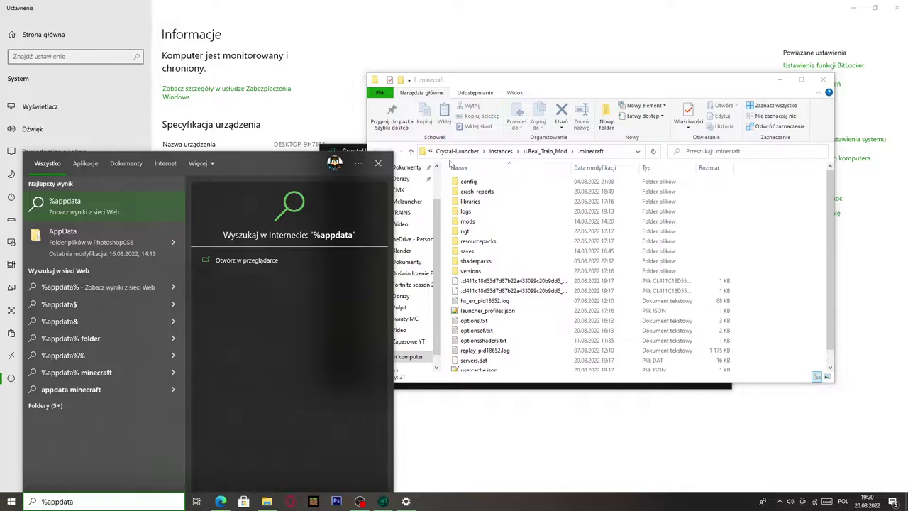
type("%")
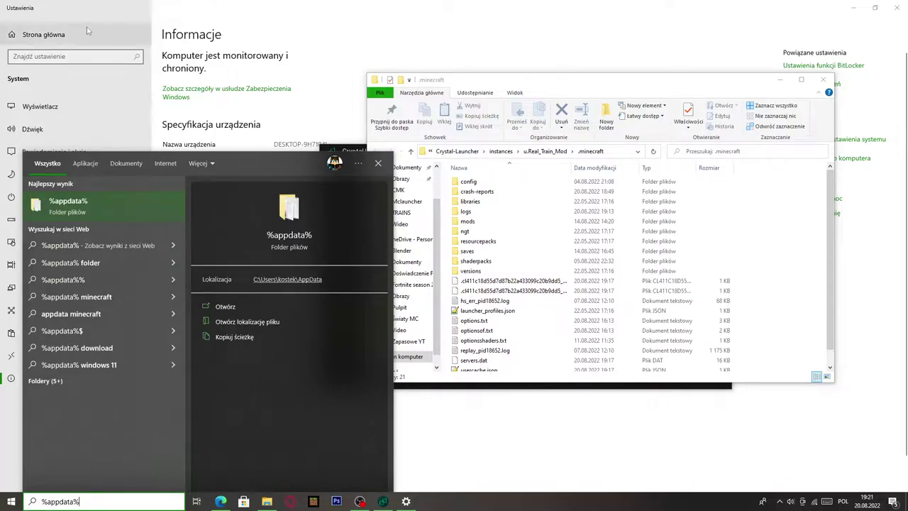
left_click(115, 206)
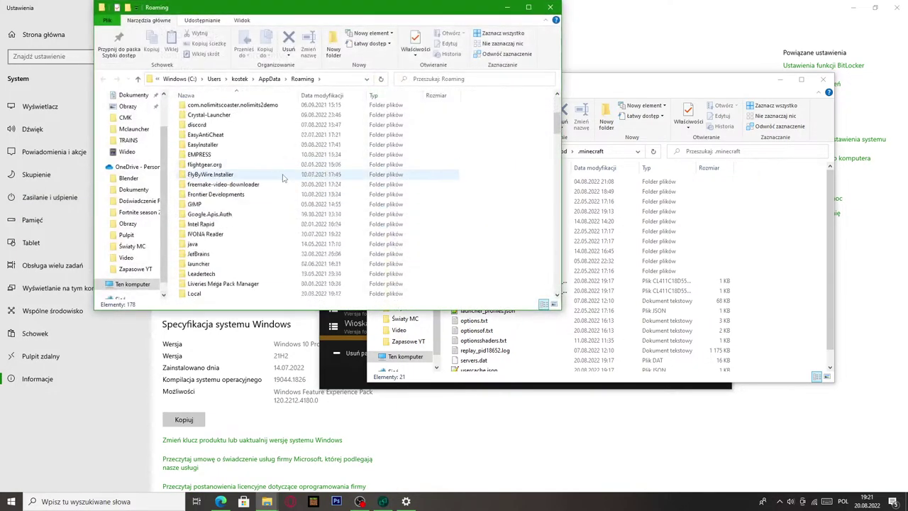
- Find the .minecraft folder inside Roaming, look through its contents and close that window
scroll(239, 247, "down", 15)
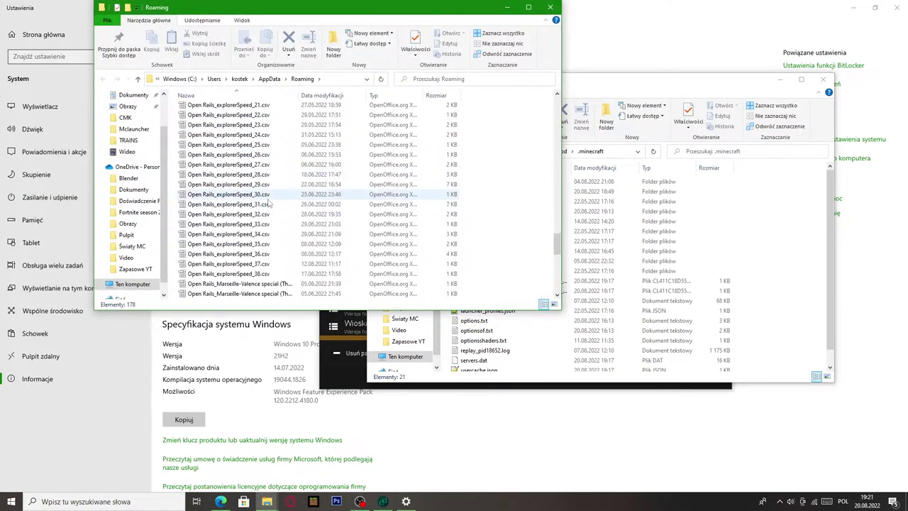
scroll(298, 213, "up", 5)
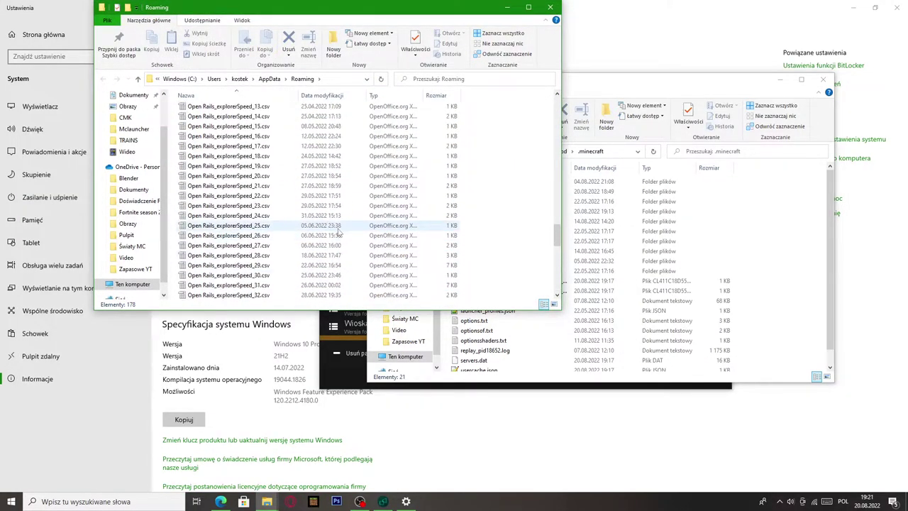
scroll(338, 230, "up", 6)
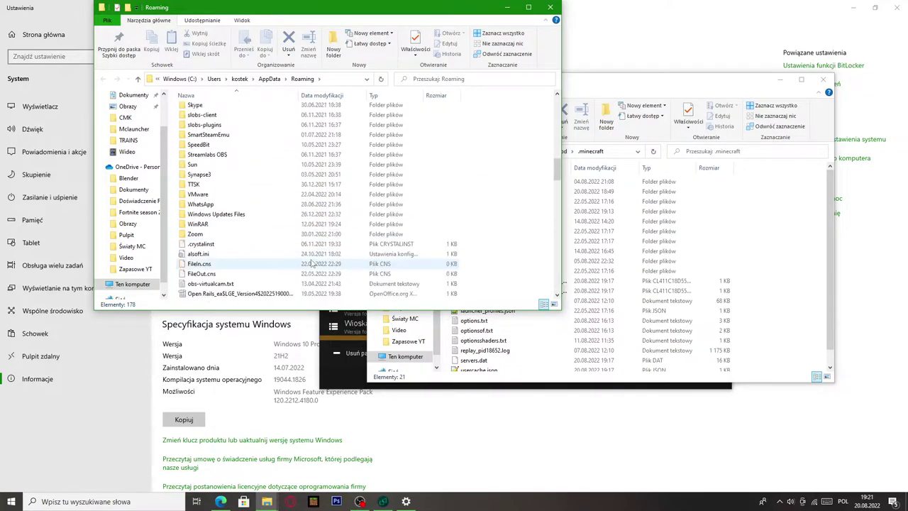
scroll(308, 269, "up", 15)
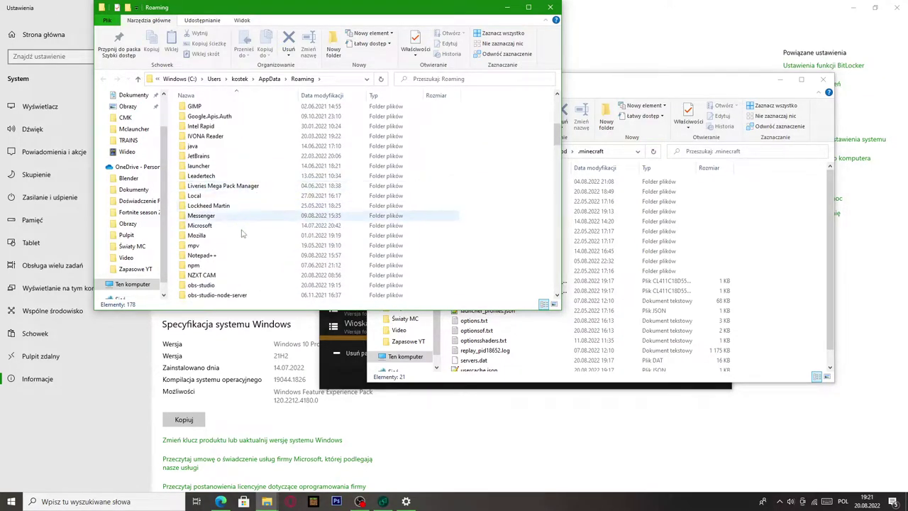
scroll(233, 241, "up", 5)
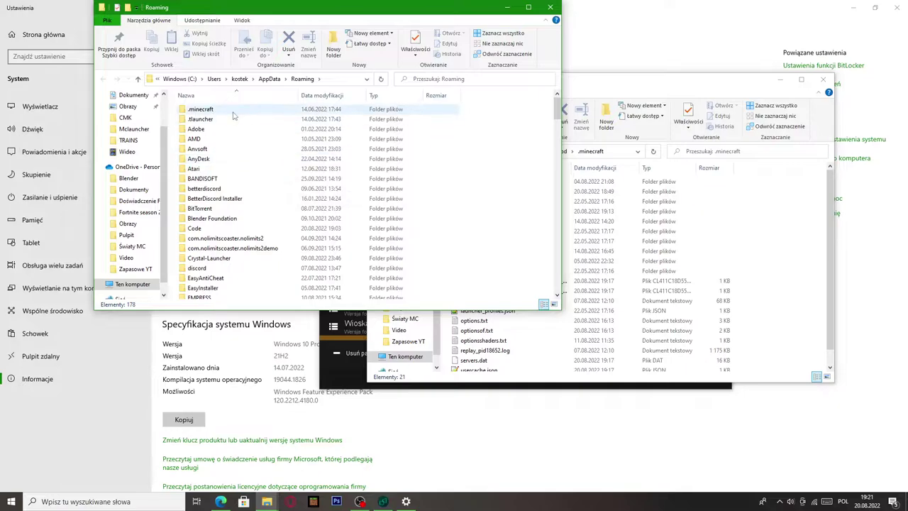
double_click(231, 112)
scroll(234, 117, "down", 10)
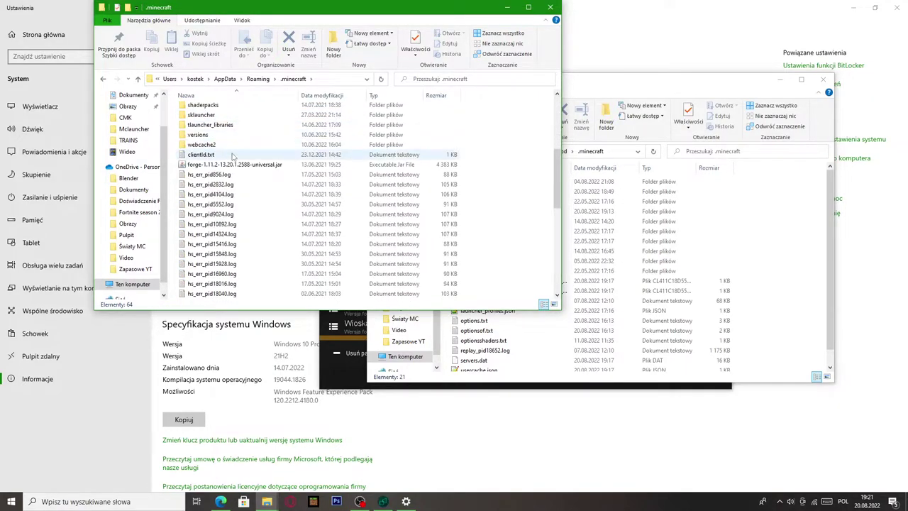
scroll(237, 135, "up", 10)
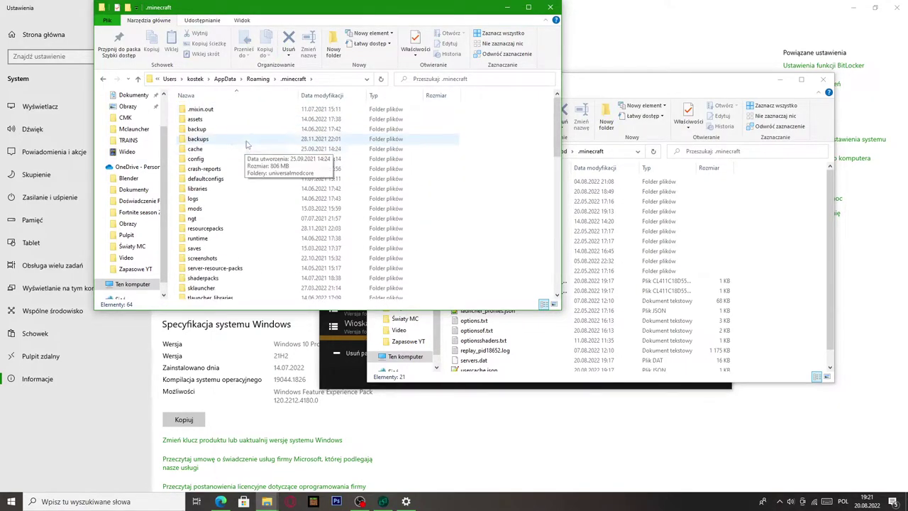
left_click(550, 7)
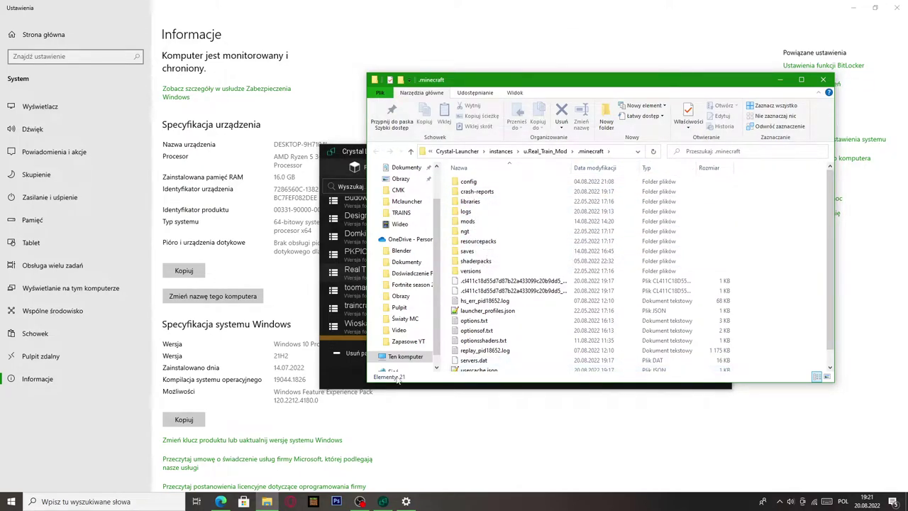
- Open the crash report crash-2022-08-20_19.17.43-server.txt from the Real Train Mod pack's crash-reports folder
double_click(488, 192)
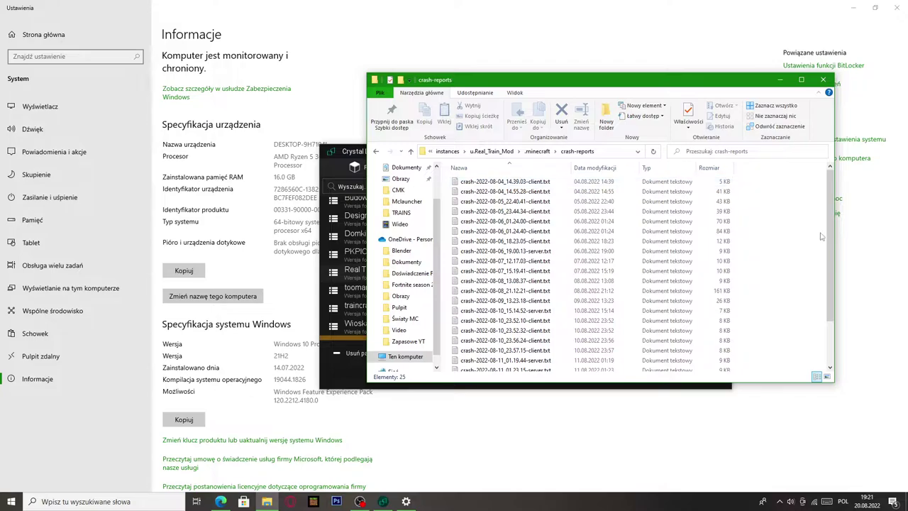
left_click_drag(832, 227, 831, 292)
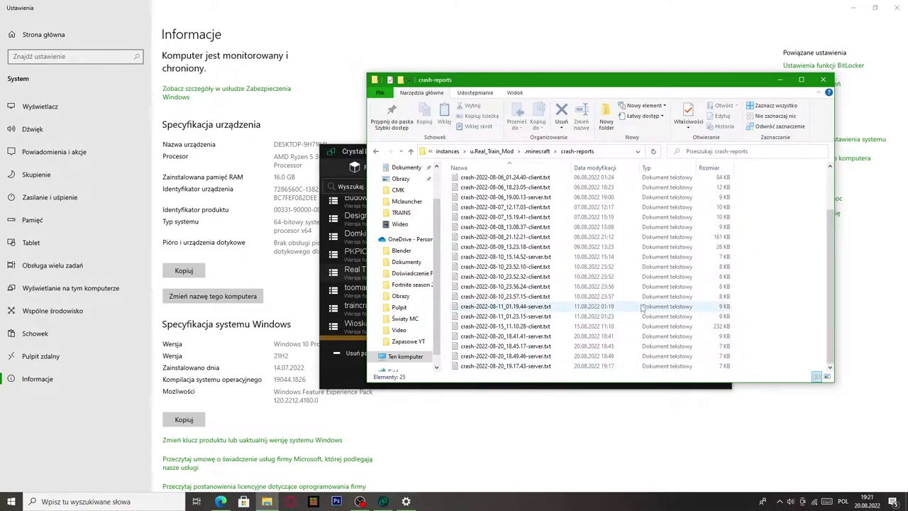
double_click(721, 365)
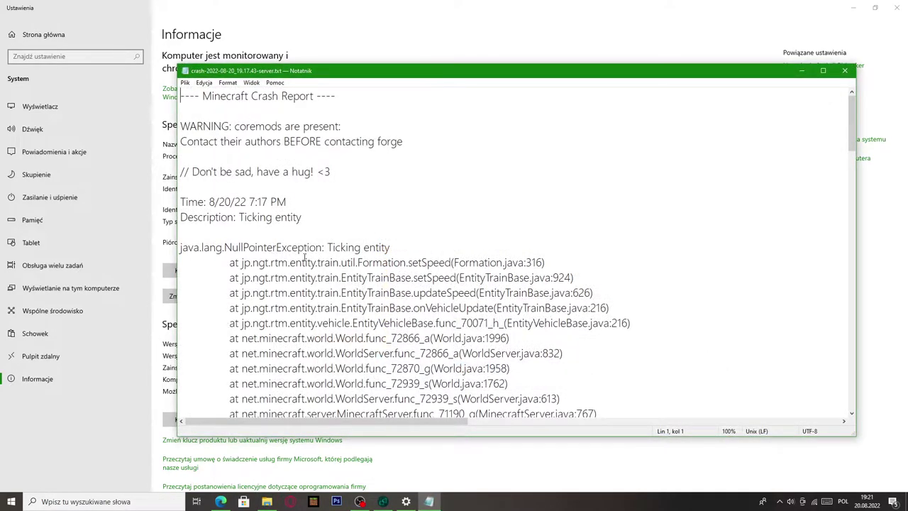
- Examine the report's exception line, stack trace and "Entity being ticked" details, and close the report
left_click_drag(187, 247, 278, 258)
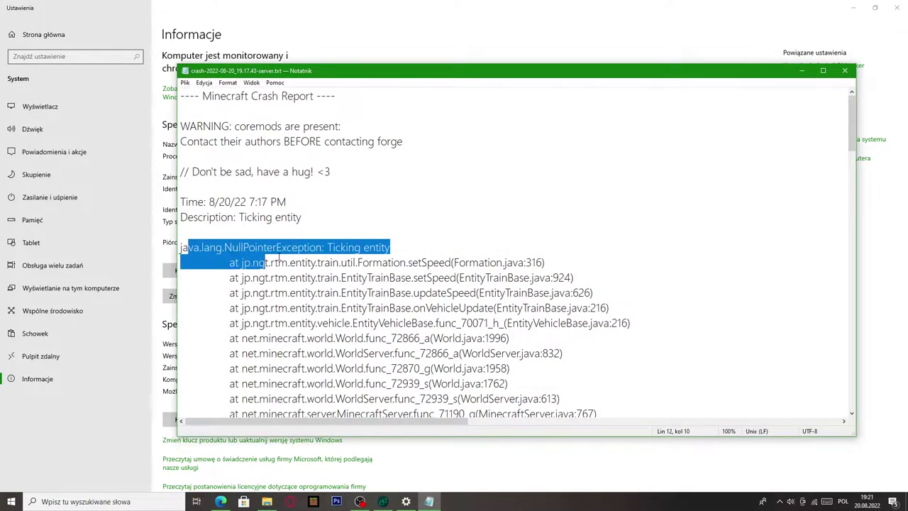
left_click(362, 233)
scroll(436, 213, "down", 4)
scroll(503, 98, "up", 4)
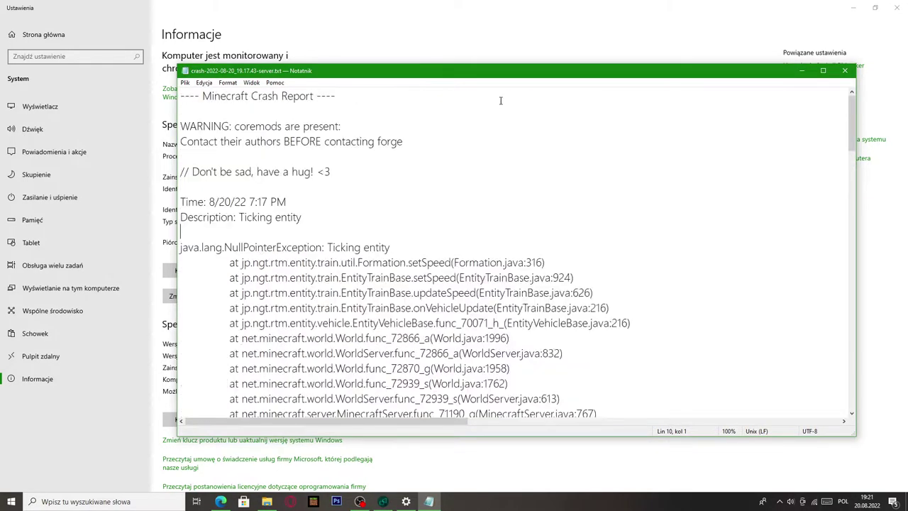
scroll(562, 110, "down", 3)
scroll(637, 379, "down", 5)
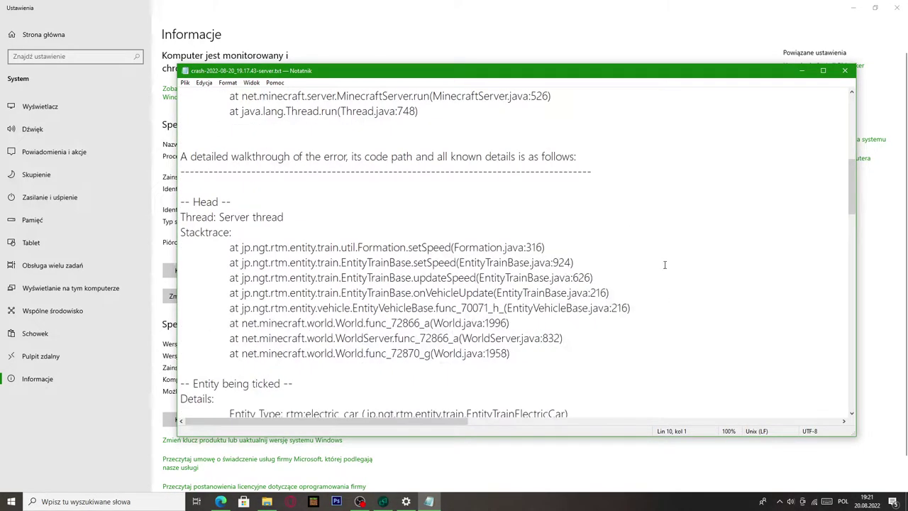
scroll(568, 206, "down", 4)
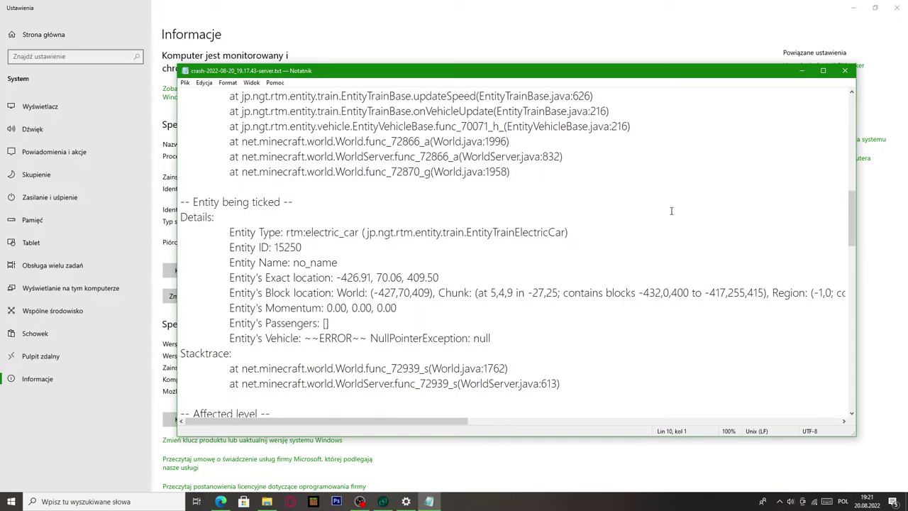
scroll(671, 211, "down", 1)
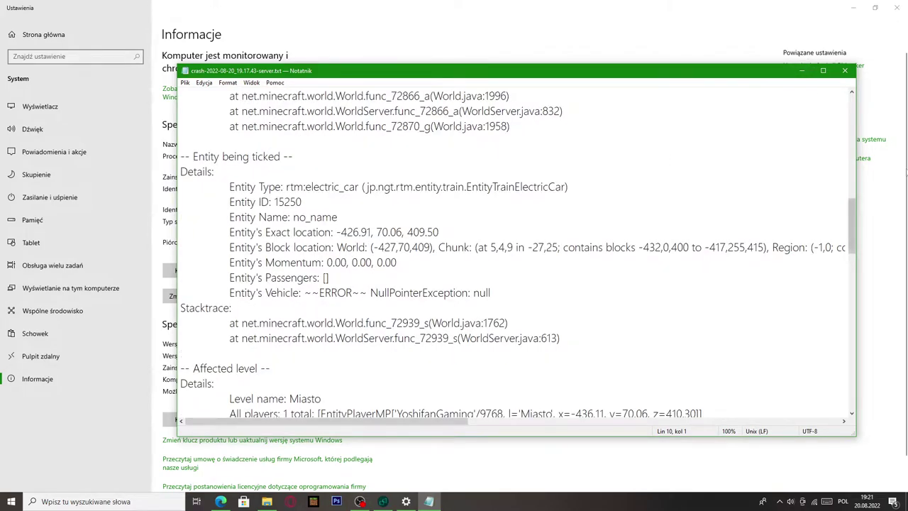
left_click(844, 70)
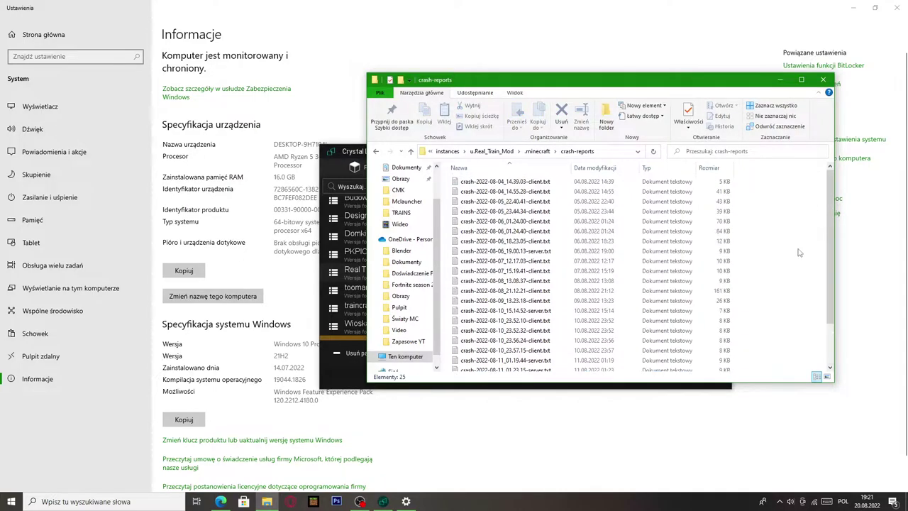
- Return to the pack's .minecraft folder, enter its config folder and open forge.cfg for editing
left_click(543, 153)
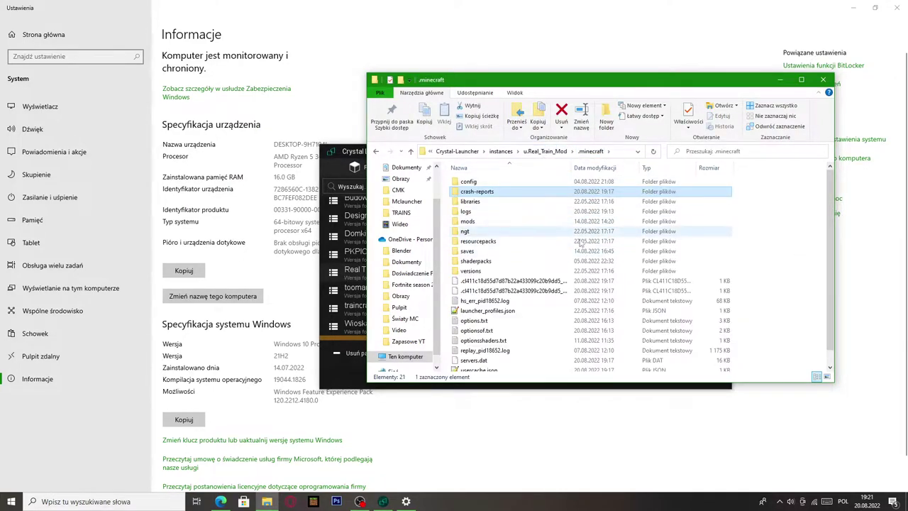
left_click(492, 222)
key("Up")
key("Up")
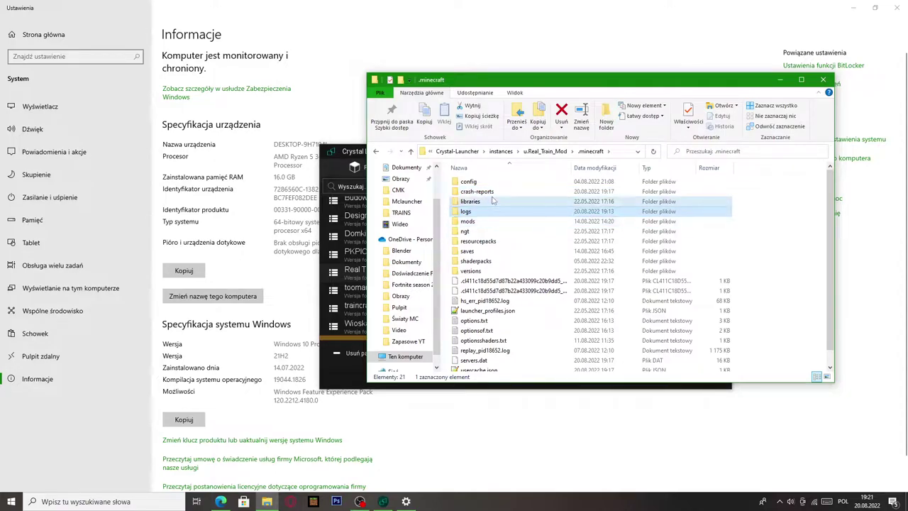
left_click(513, 271)
double_click(499, 183)
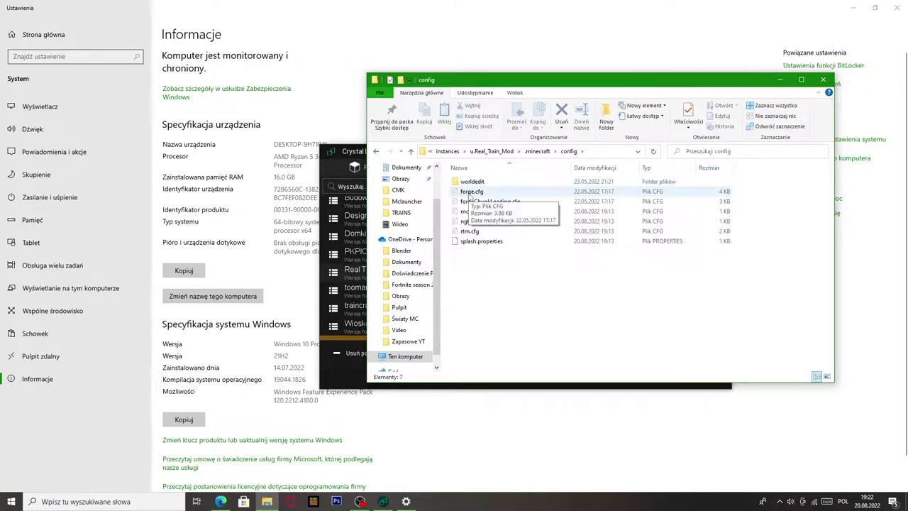
double_click(469, 193)
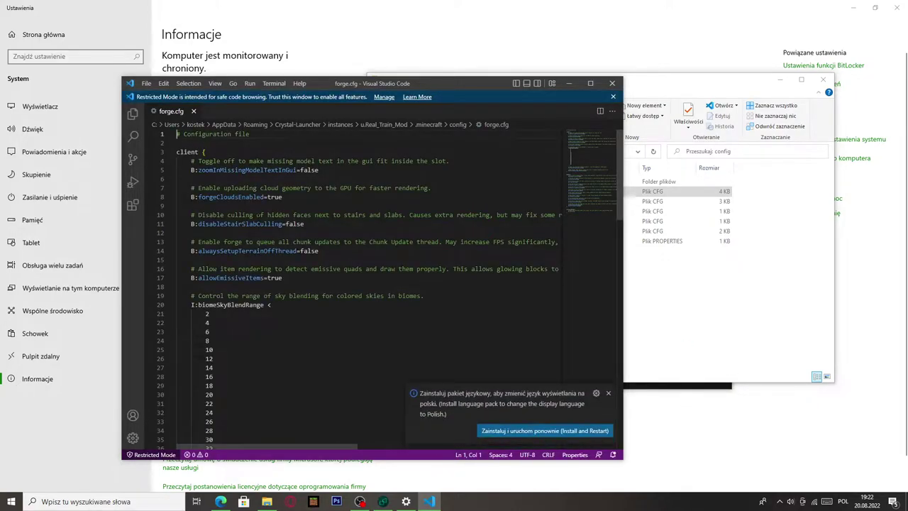
- In the general section of forge.cfg, set removeErroringTileEntities to true
scroll(284, 182, "down", 10)
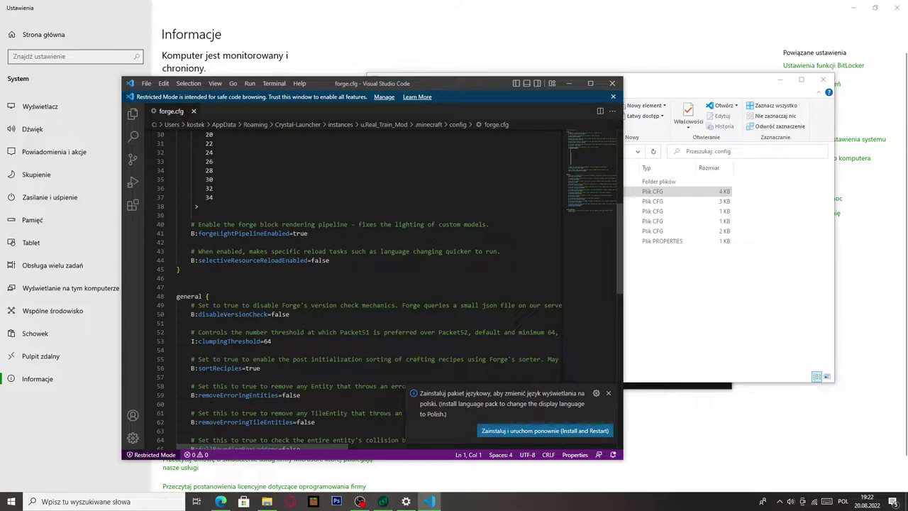
scroll(355, 284, "down", 2)
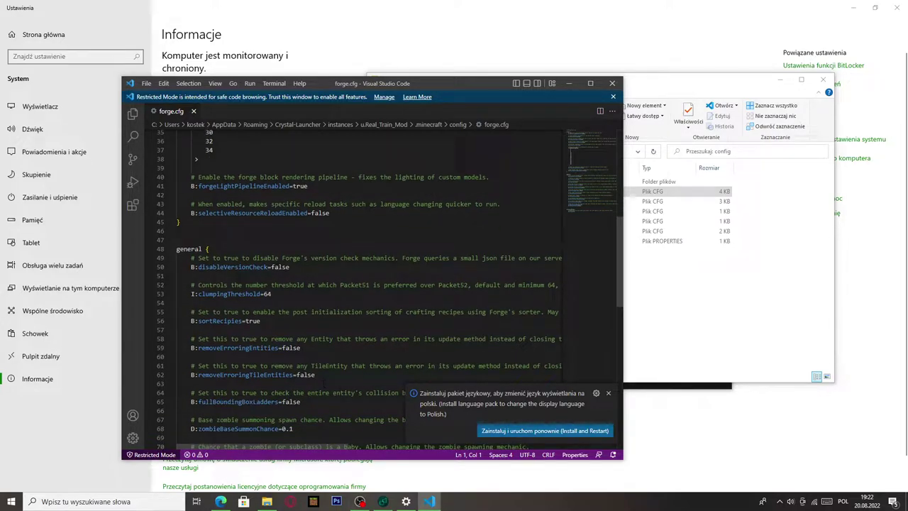
left_click_drag(315, 375, 296, 375)
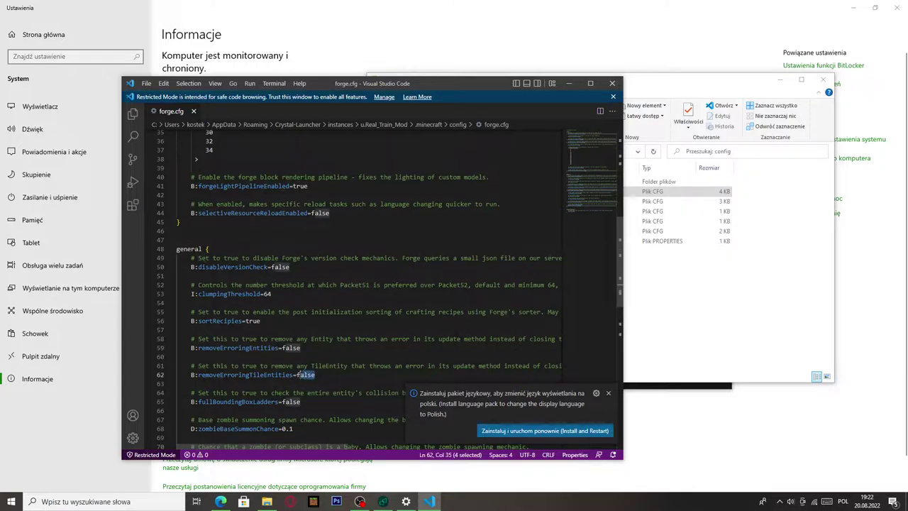
key("Right")
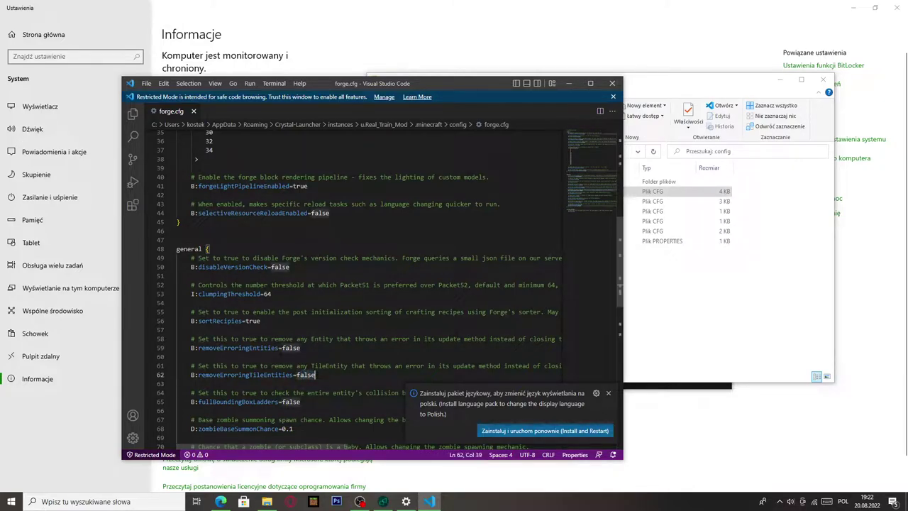
key("shift+Home")
key("shift+Home")
key("Right")
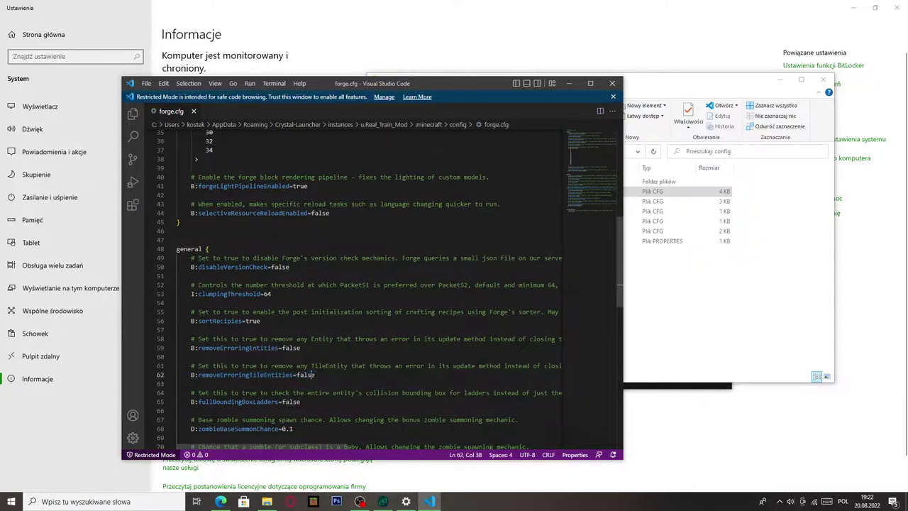
key("BackSpace")
type("tr")
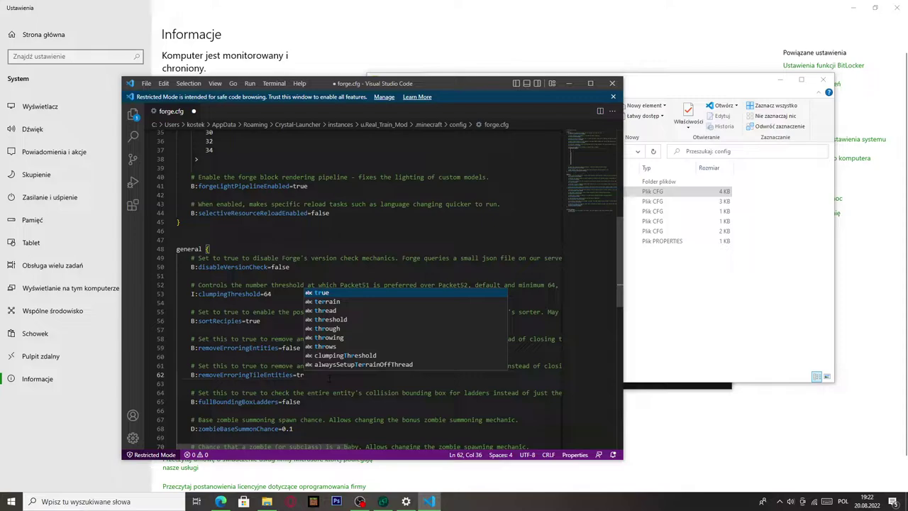
type("ue")
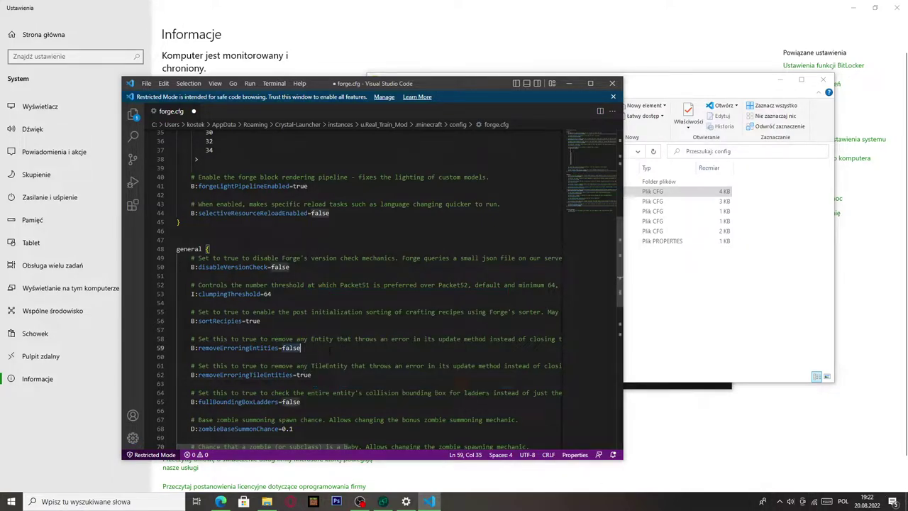
- Set removeErroringEntities to true in the general section of forge.cfg
triple_click(329, 350)
left_click(301, 347)
key("BackSpace")
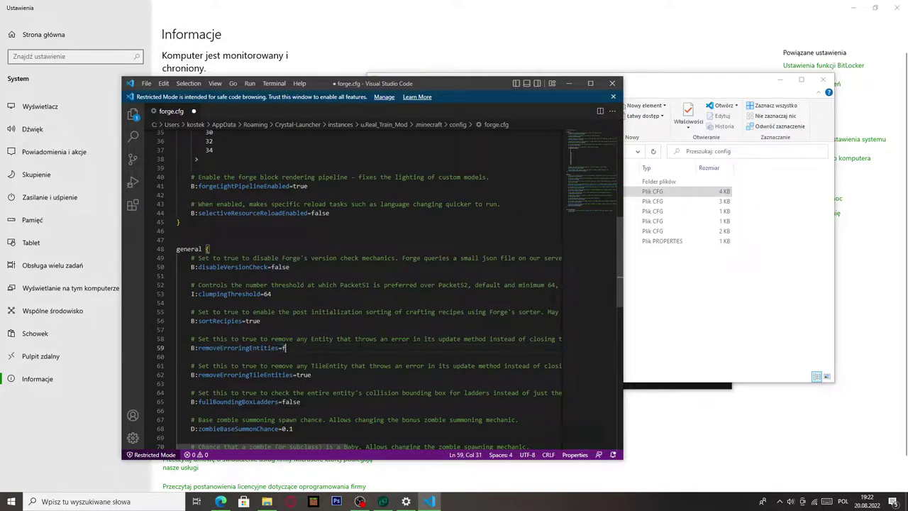
type("tr")
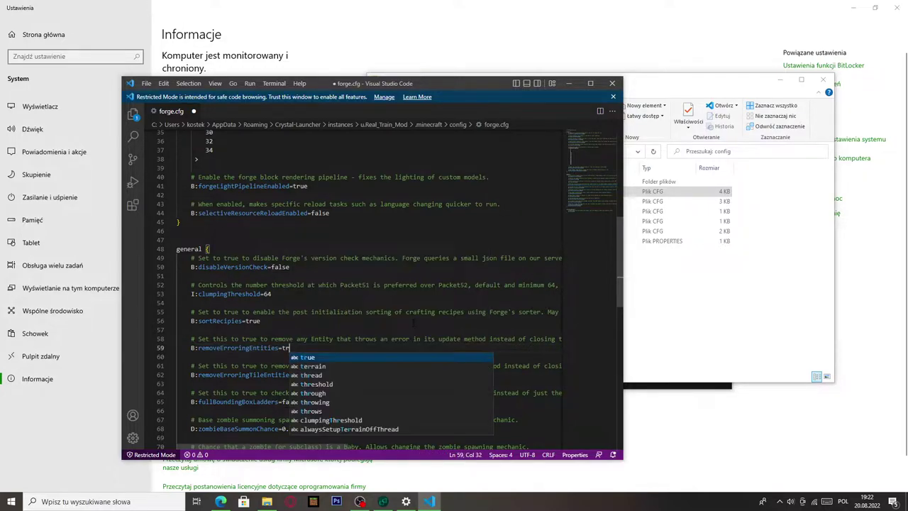
type("ue")
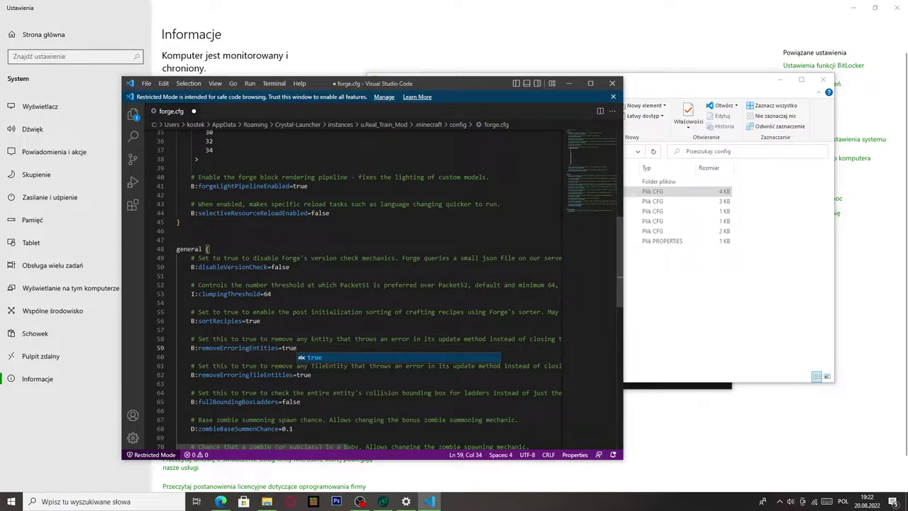
- Search Windows for the Notatnik text editor and return to the open forge.cfg
left_click(11, 501)
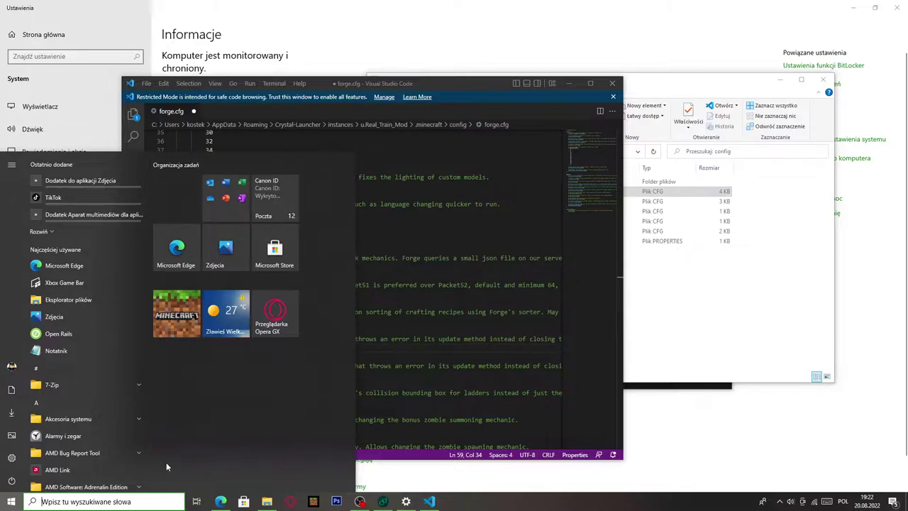
type("Notatnik")
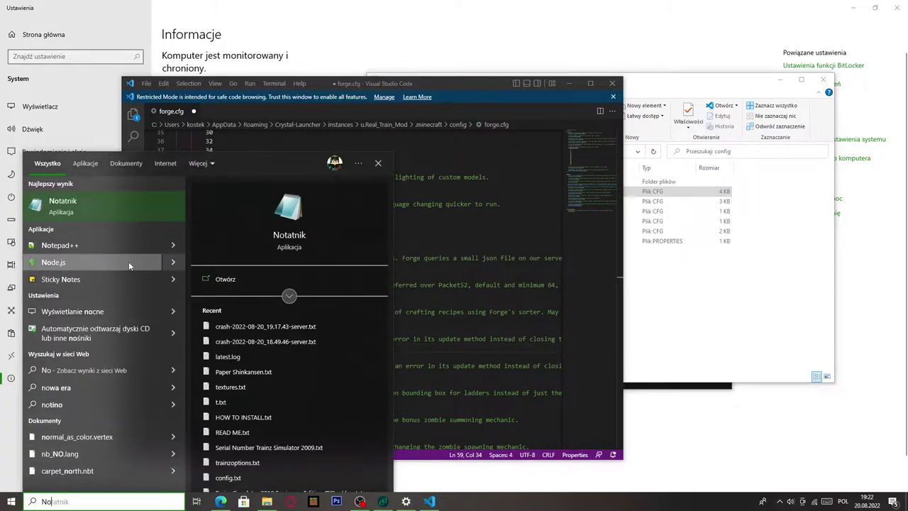
left_click(713, 434)
left_click(429, 501)
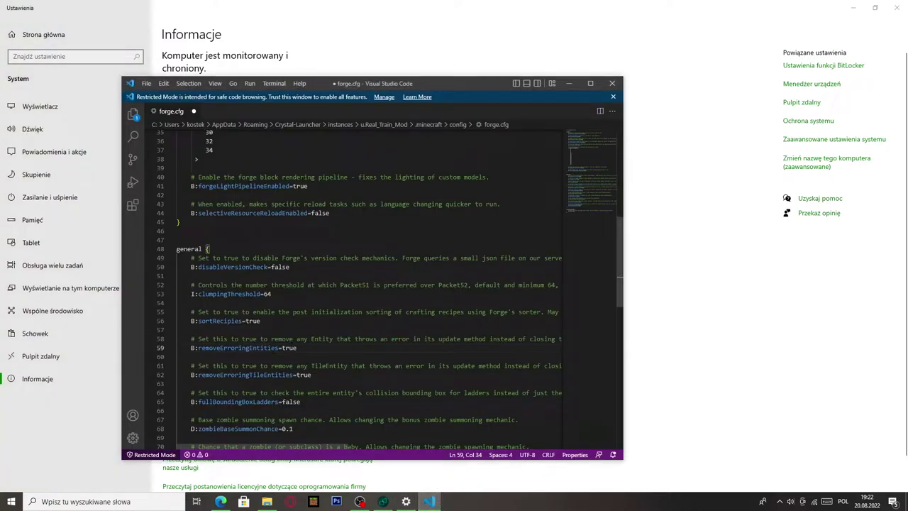
- Save forge.cfg, and close both its editor and the Windows Settings window
left_click(147, 84)
mouse_move(160, 86)
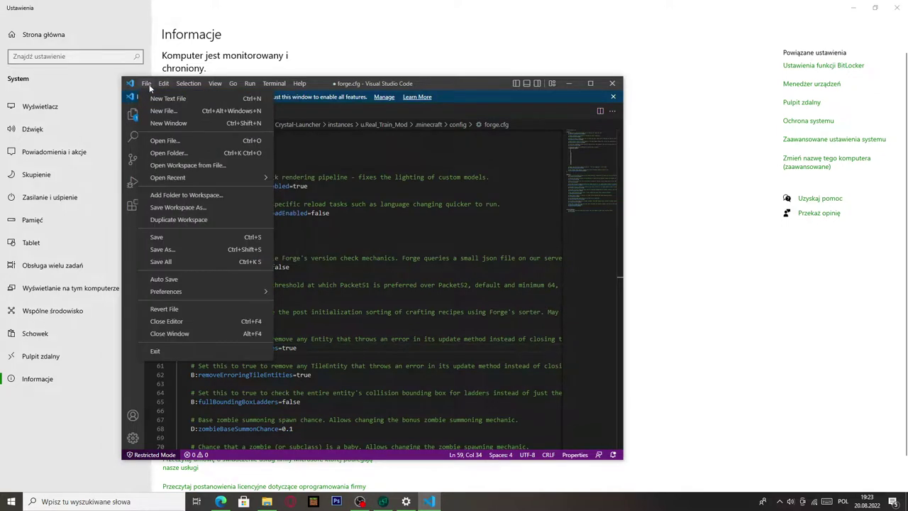
left_click(168, 241)
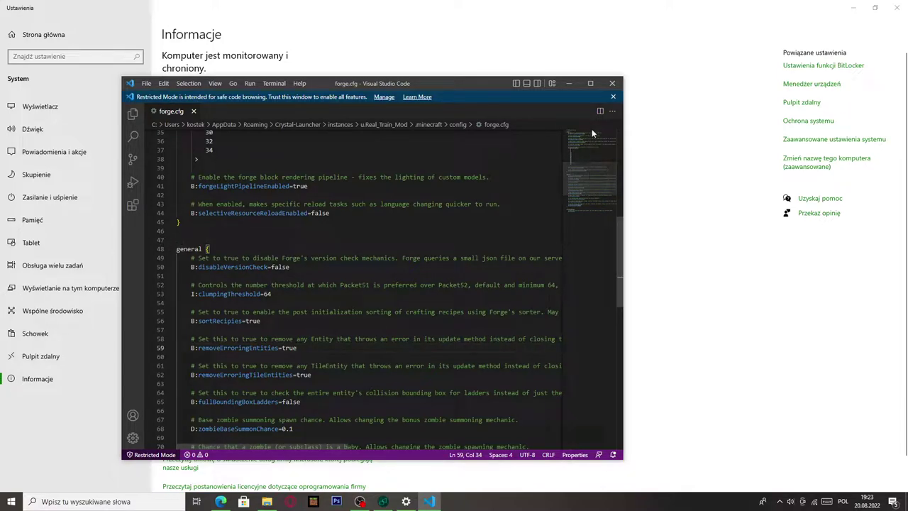
left_click(612, 84)
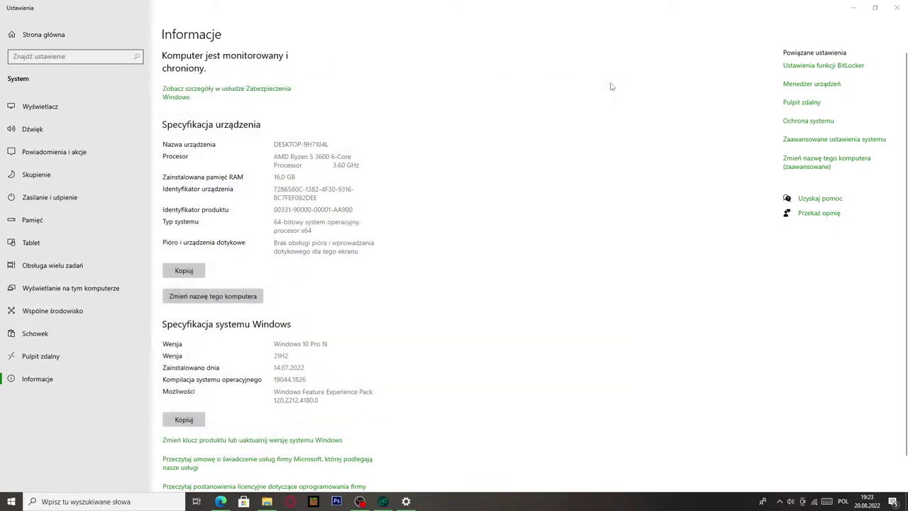
left_click(267, 501)
left_click(897, 8)
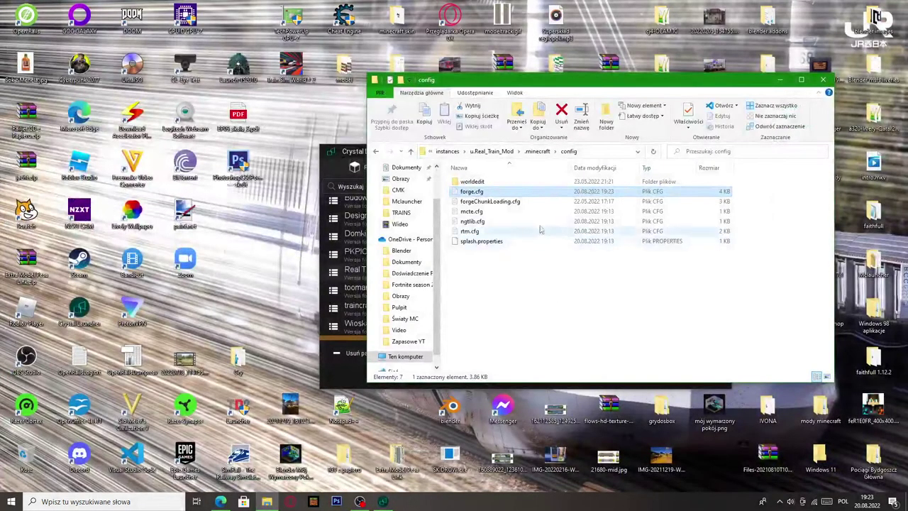
- Reopen forge.cfg from the config folder, check the saved removeErroring entries in the general section and close the file
double_click(510, 193)
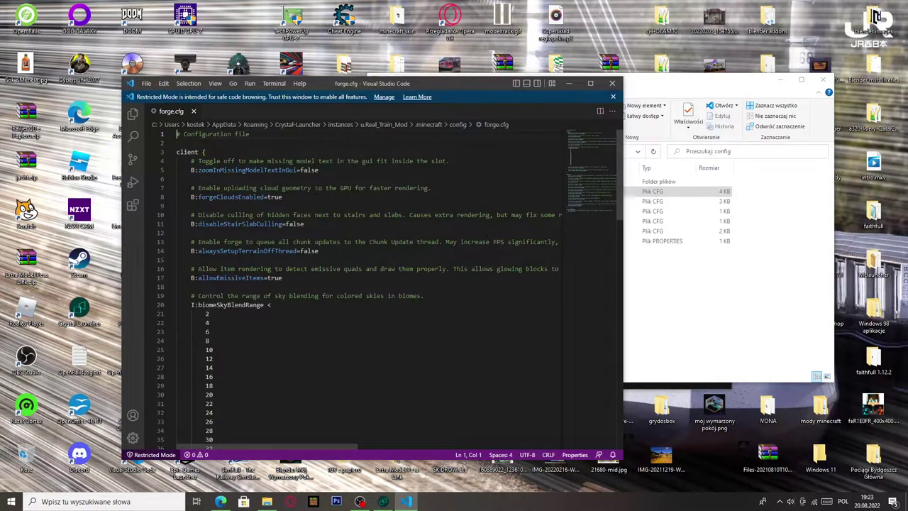
scroll(362, 284, "down", 3)
scroll(362, 284, "up", 2)
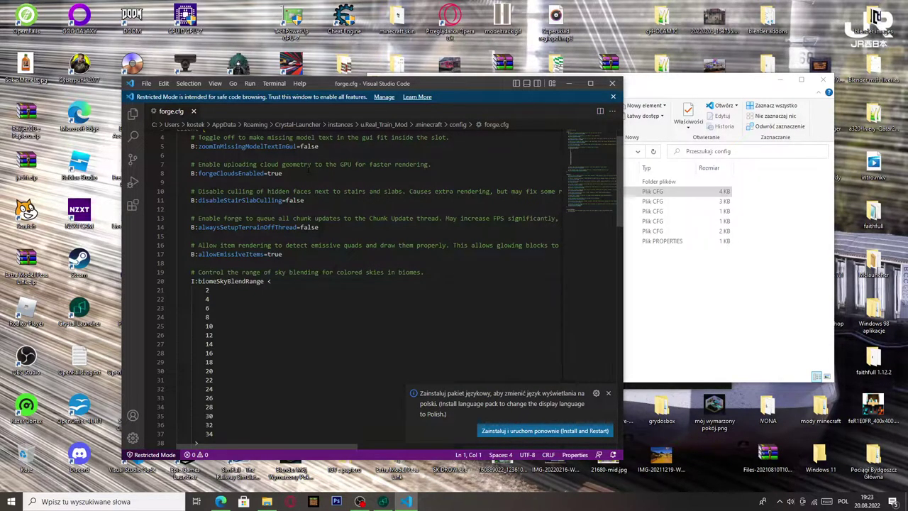
scroll(307, 170, "down", 4)
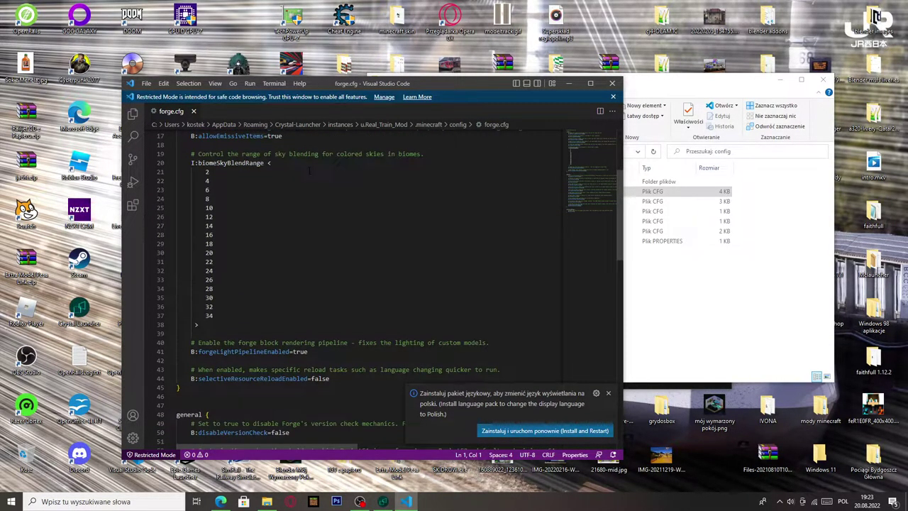
scroll(307, 170, "down", 3)
scroll(307, 170, "down", 2)
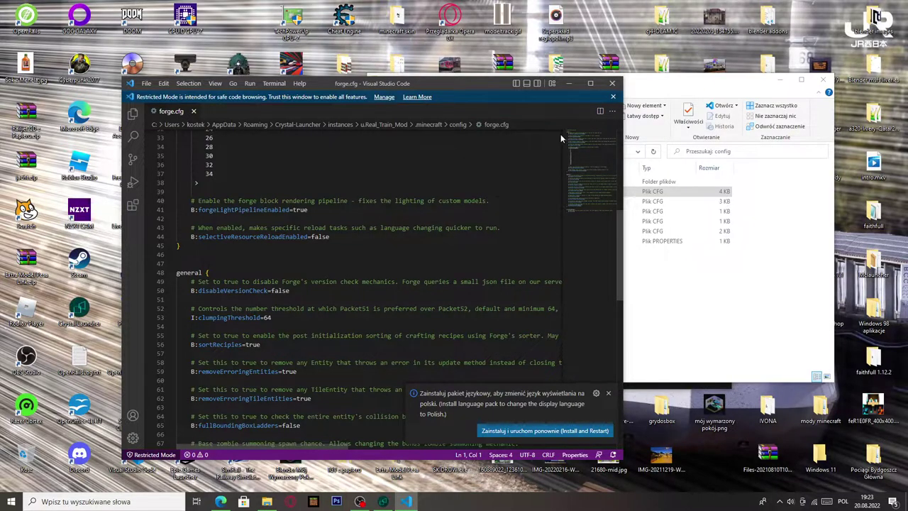
left_click(612, 83)
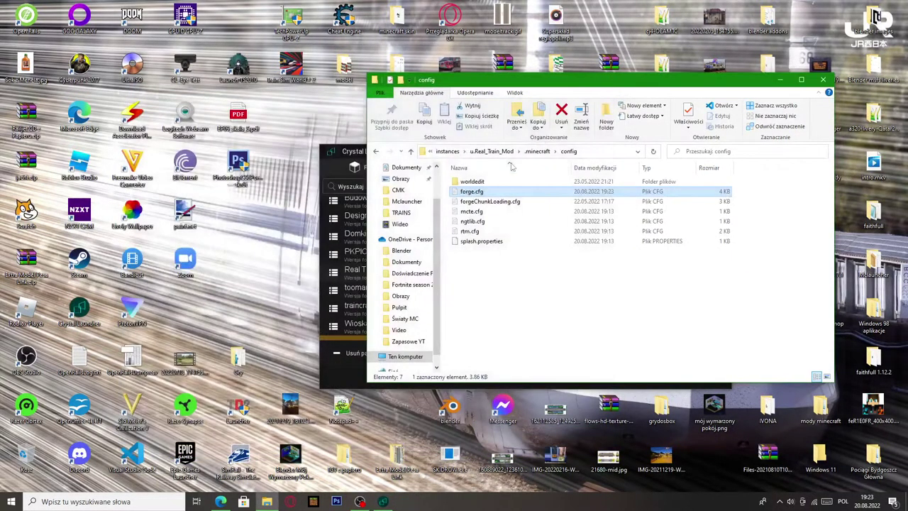
- Open rtm.cfg from the config folder, look through all its sections and close it
double_click(474, 231)
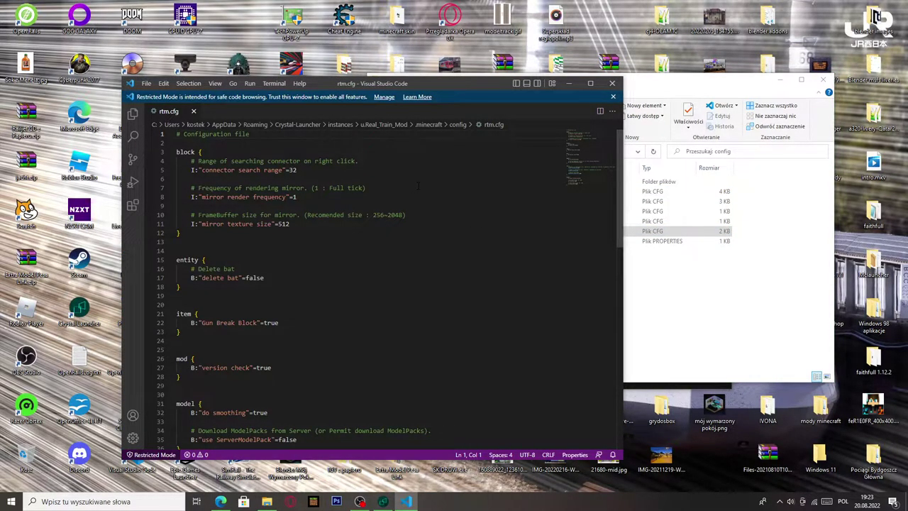
scroll(420, 180, "down", 4)
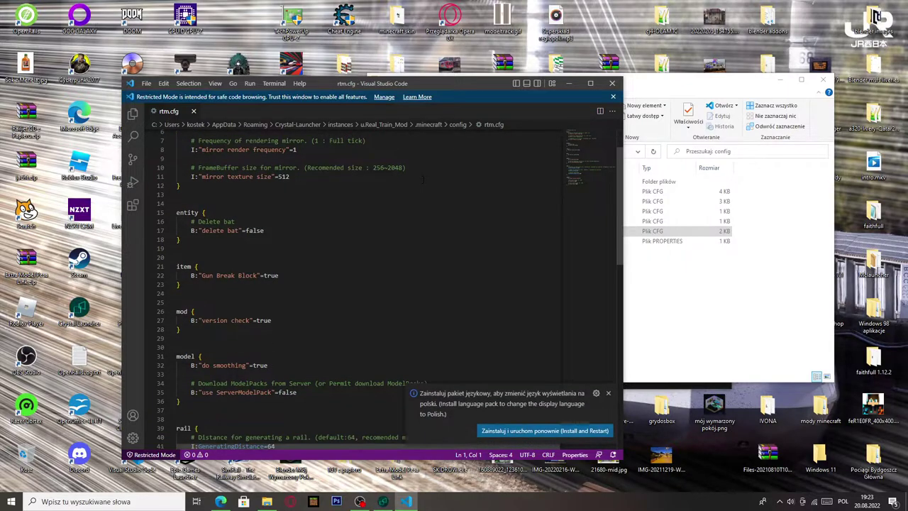
scroll(420, 180, "down", 9)
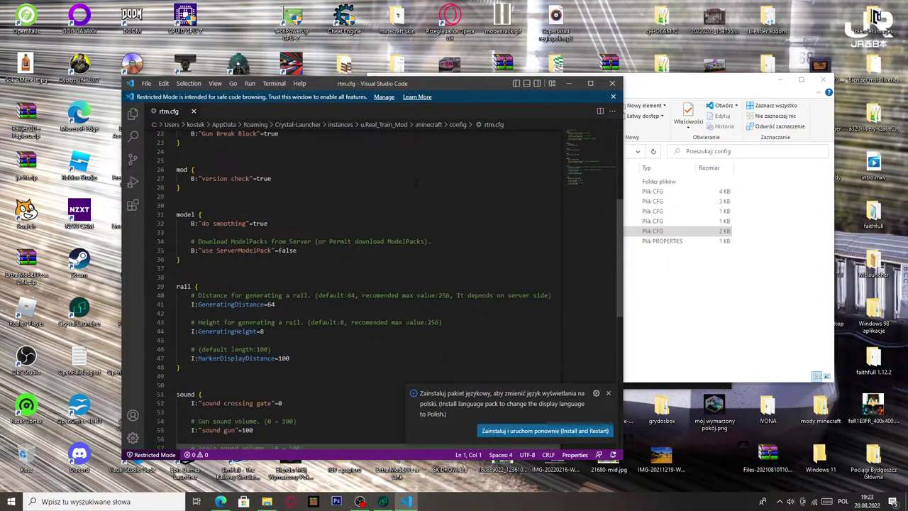
scroll(420, 181, "down", 4)
scroll(419, 180, "up", 16)
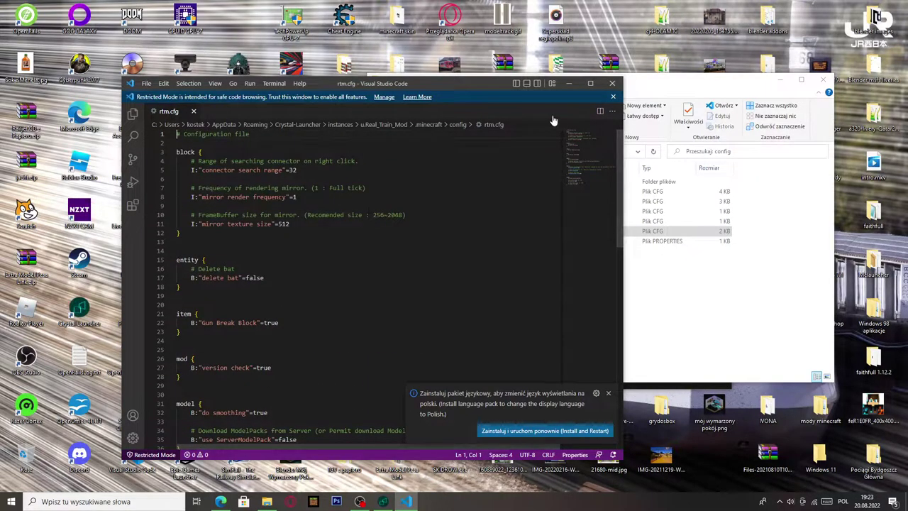
left_click(614, 83)
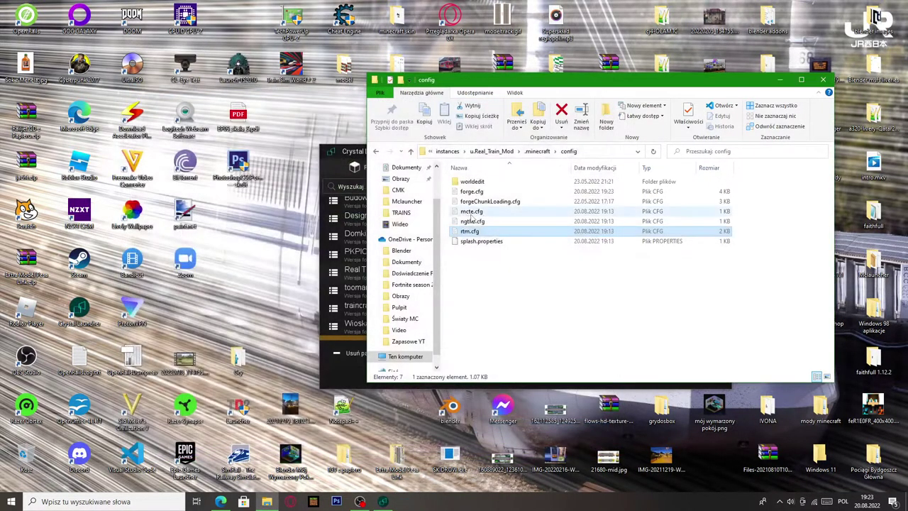
- Open forge.cfg once more, review the entity and tile entity removal settings and close the file
left_click(502, 192)
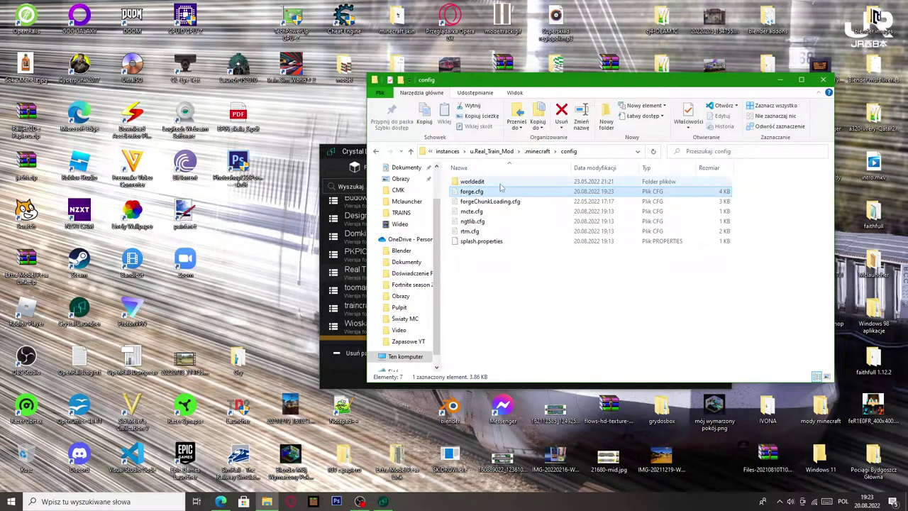
double_click(499, 191)
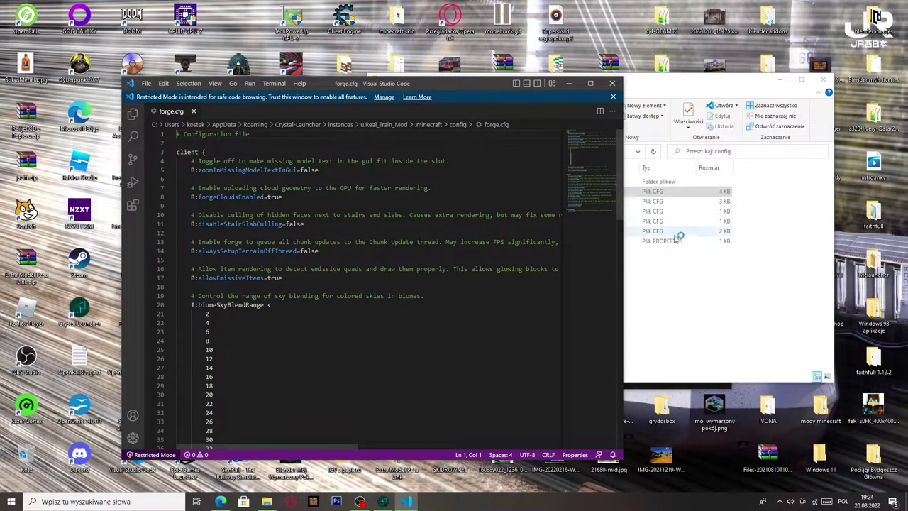
scroll(376, 289, "down", 12)
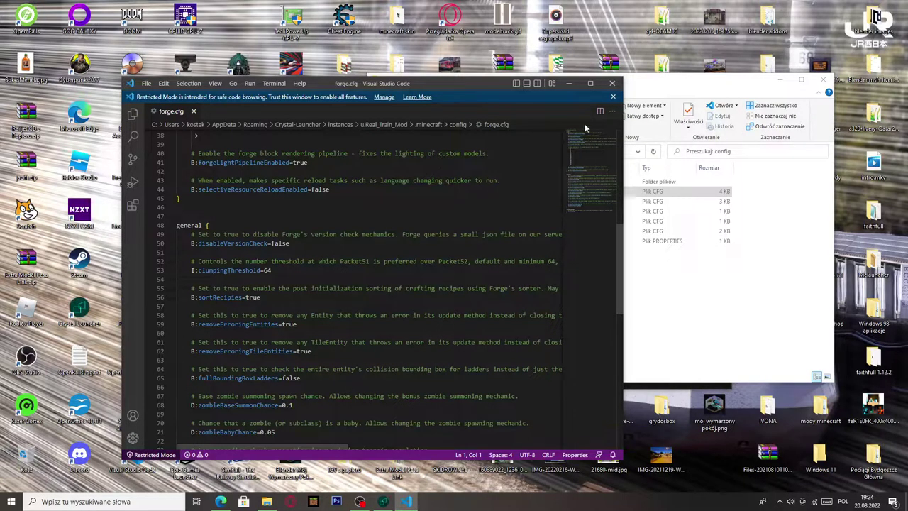
left_click(613, 84)
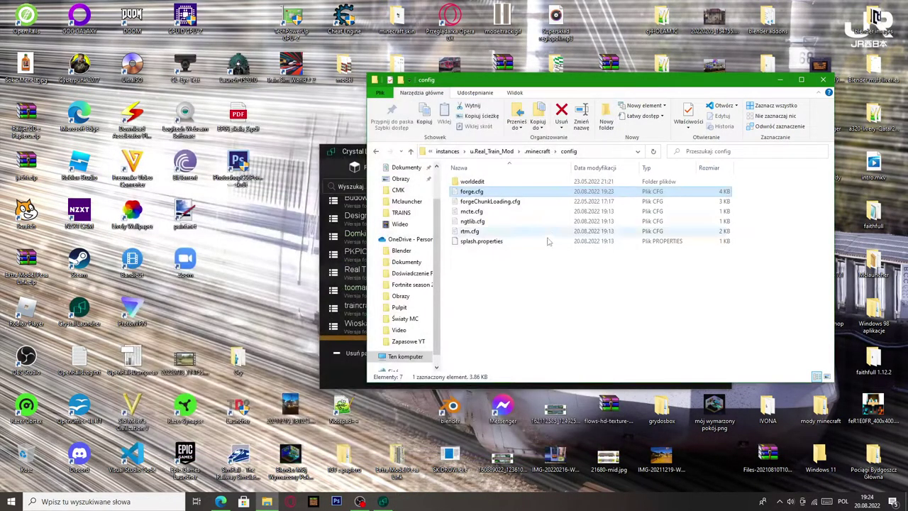
- Close the config folder and the launcher's pack list, and bring up Crystal Launcher's main screen with the Real Train Mod pack
left_click(823, 80)
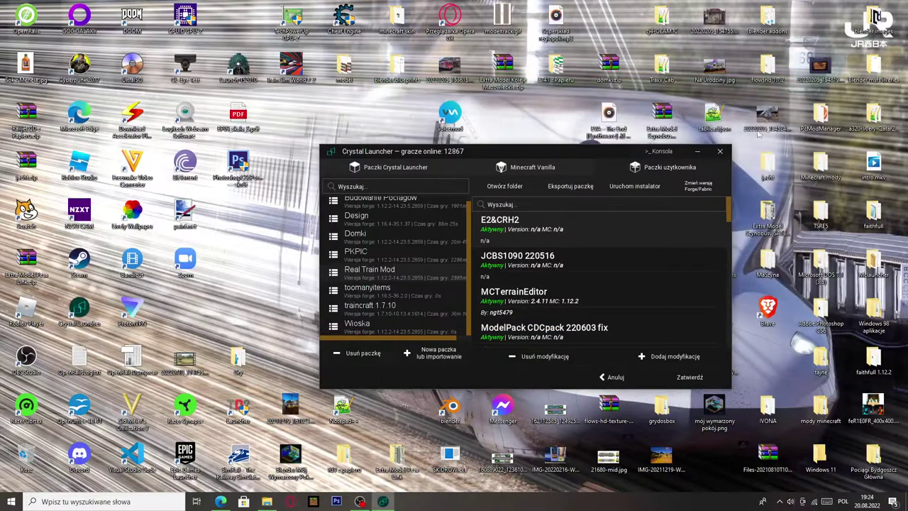
left_click(719, 152)
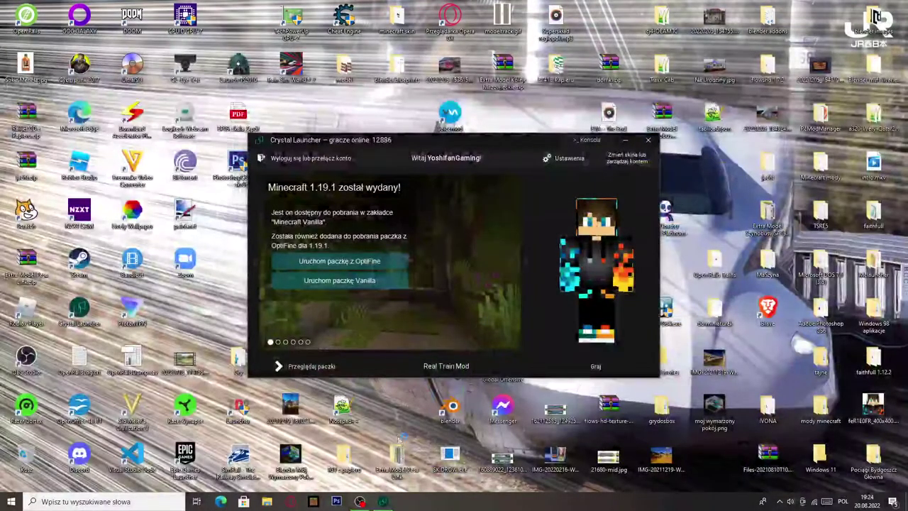
left_click(382, 501)
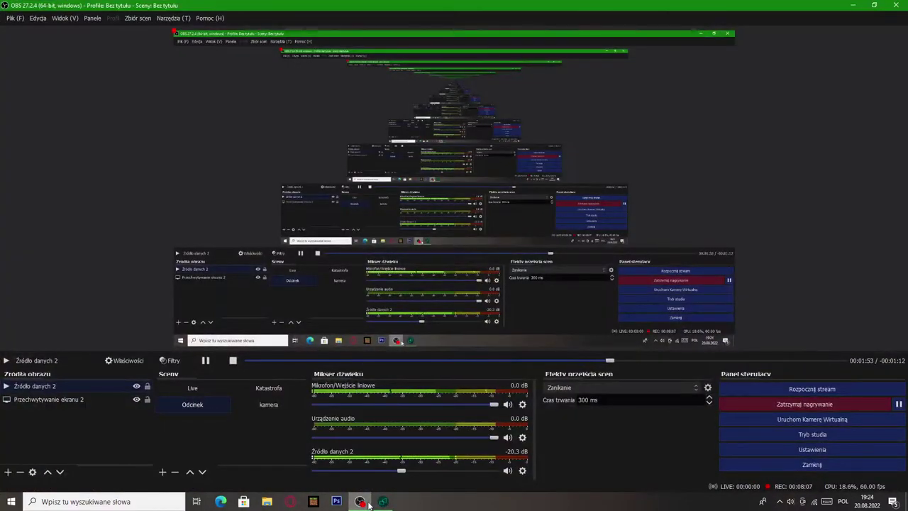
left_click(366, 503)
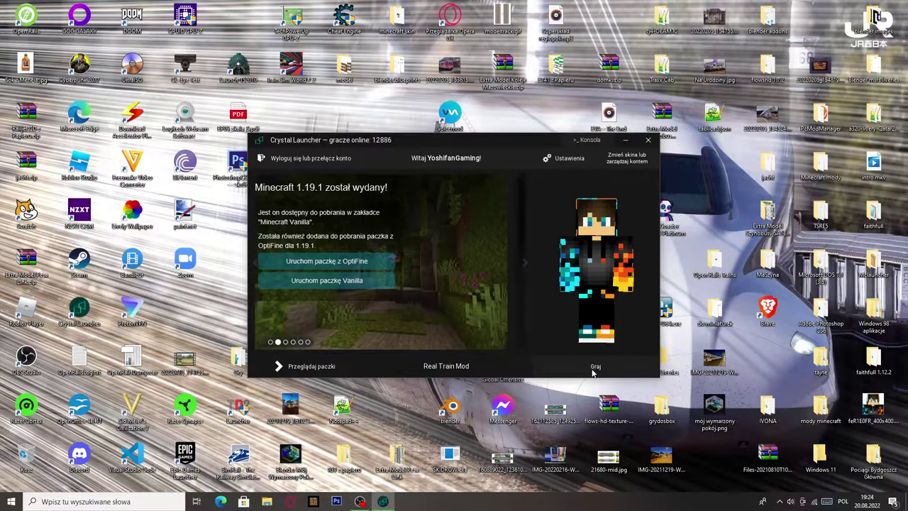
- Launch the Real Train Mod pack, maximize the Minecraft 1.12.2 window and bring the RealTrainMod loading window to the front
left_click(594, 367)
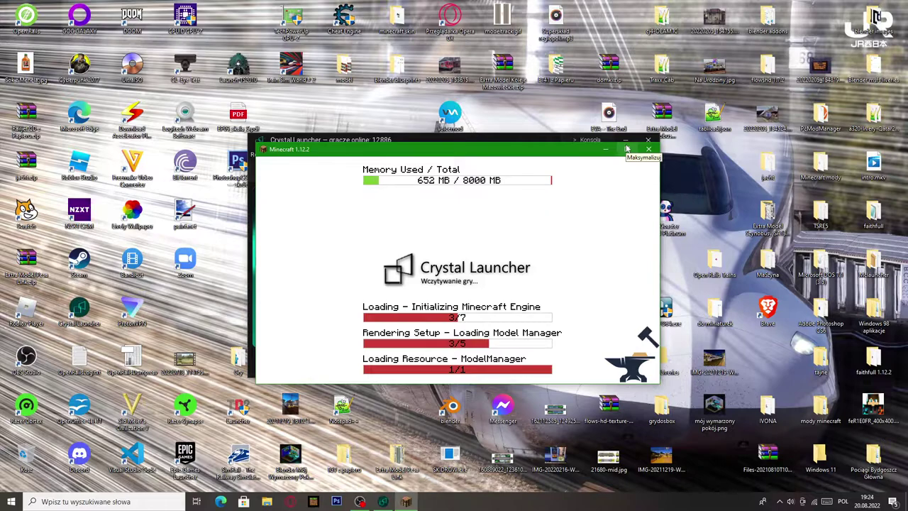
left_click(626, 149)
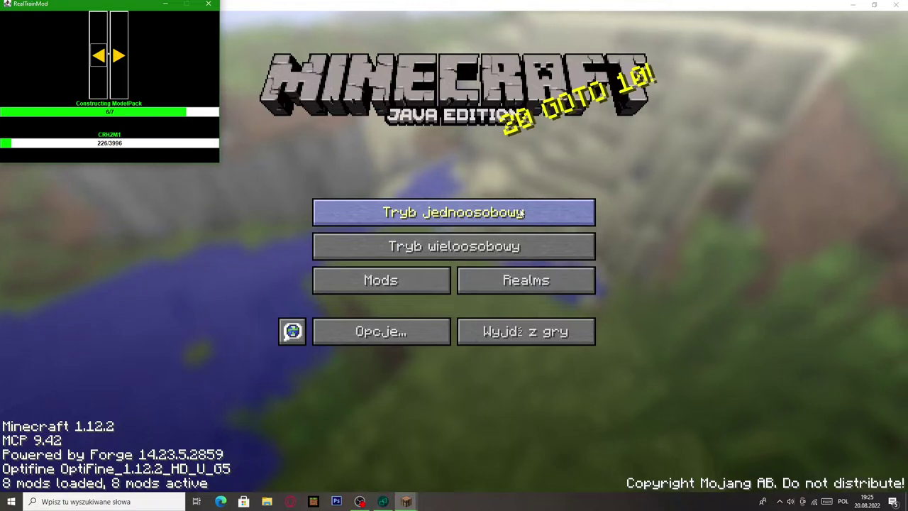
left_click(404, 342)
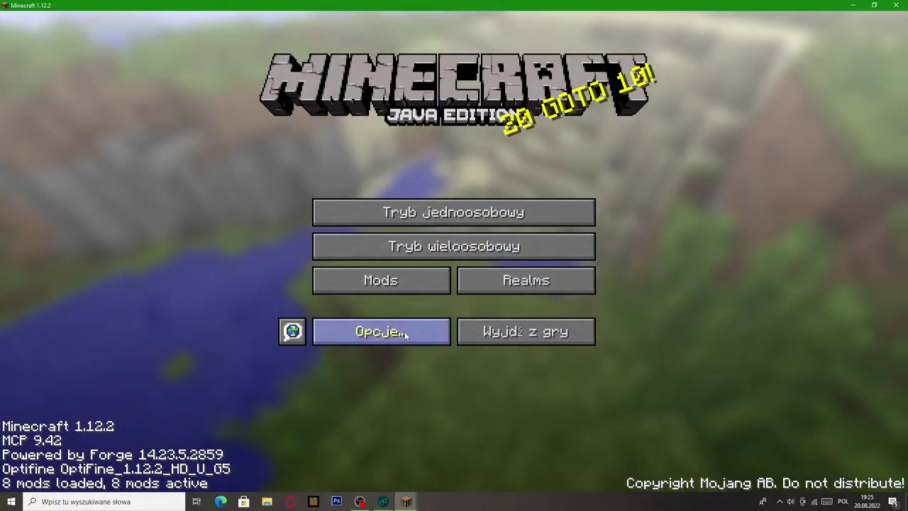
left_click(403, 341)
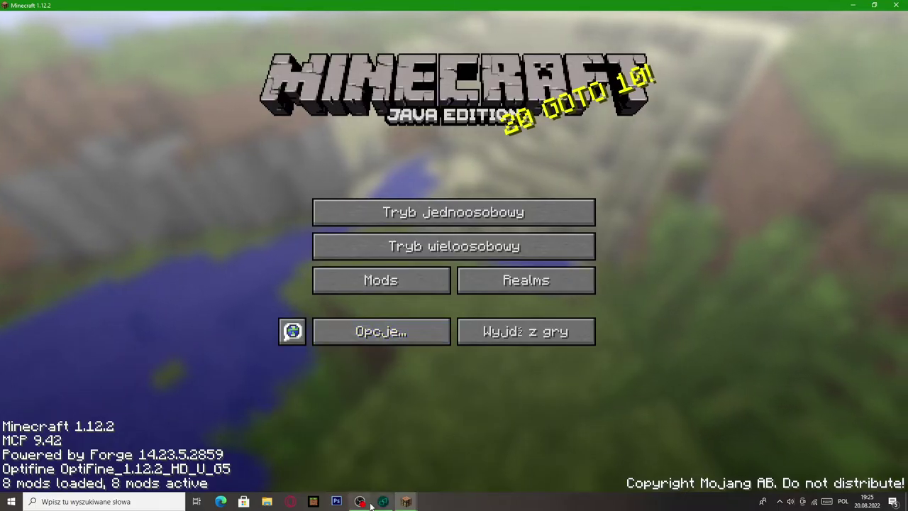
left_click(406, 502)
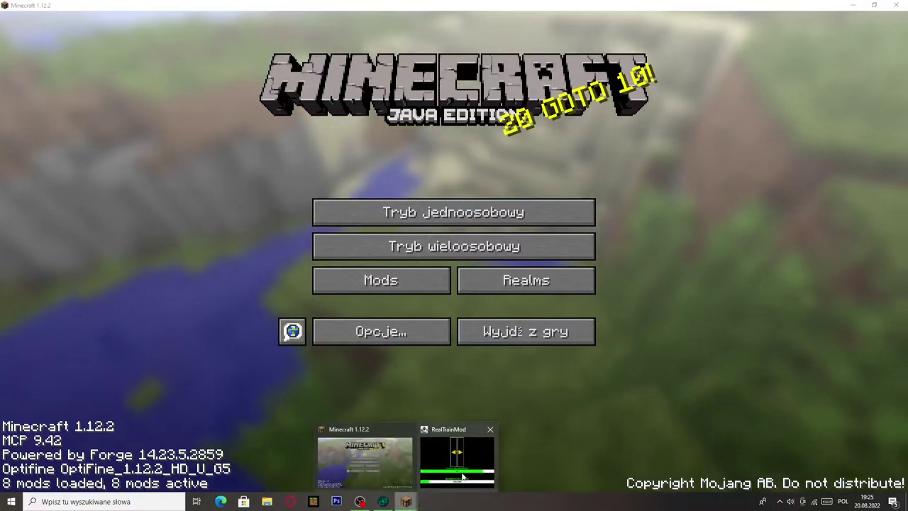
left_click(461, 469)
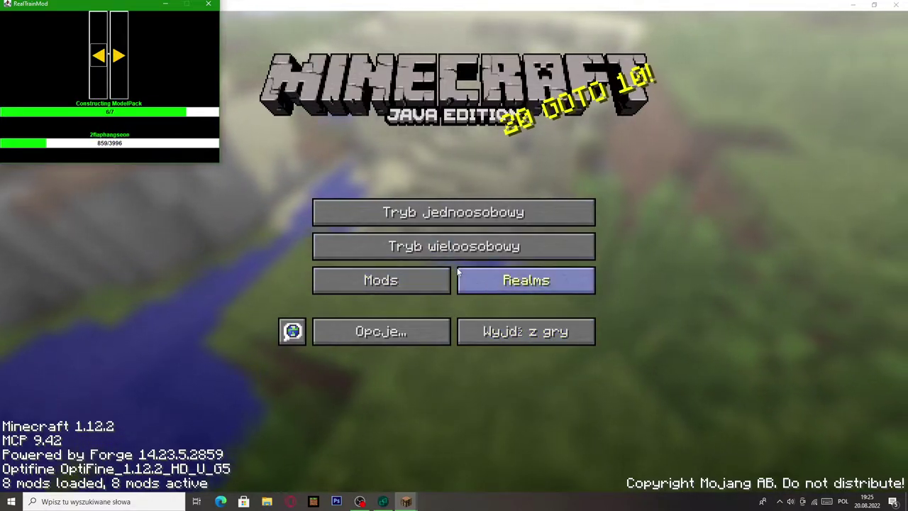
left_click(484, 273)
left_click(484, 273)
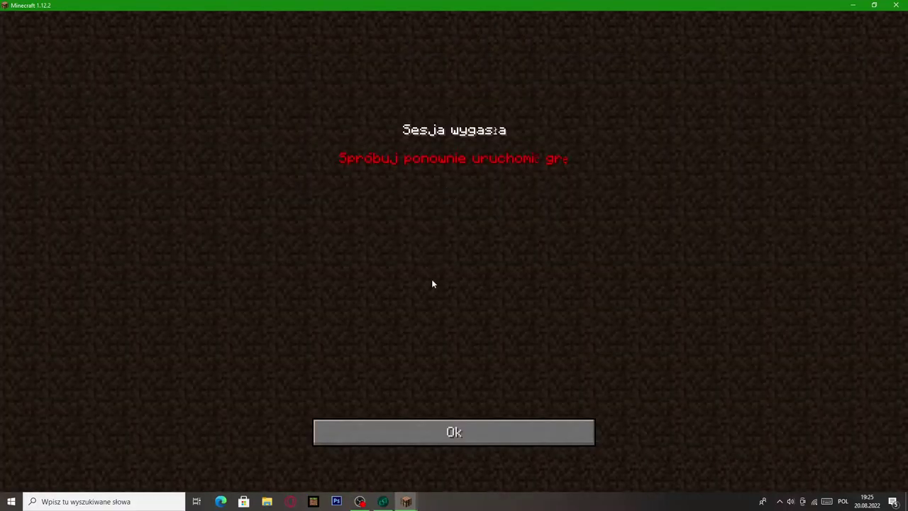
left_click(455, 431)
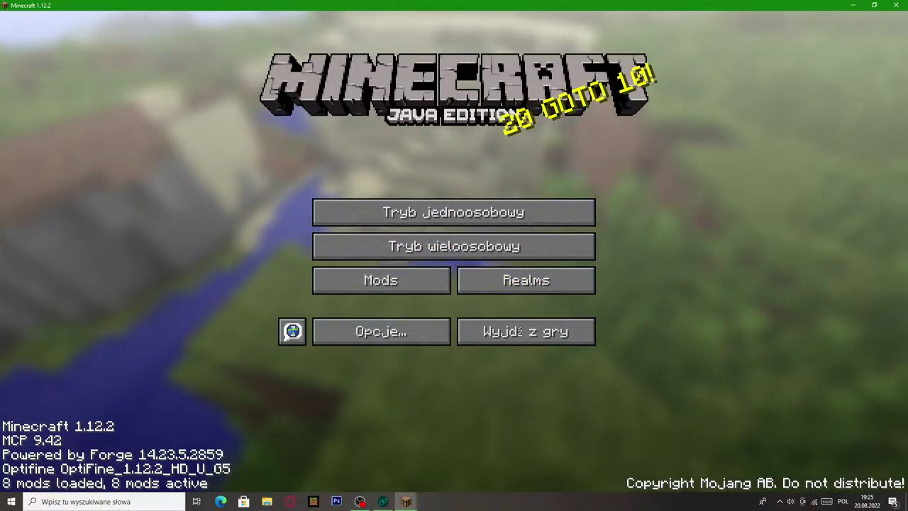
left_click(454, 256)
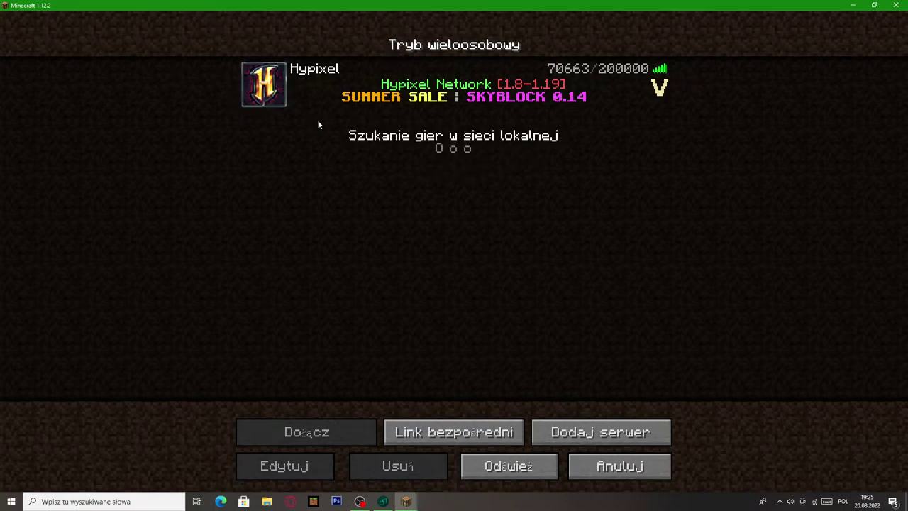
left_click(617, 468)
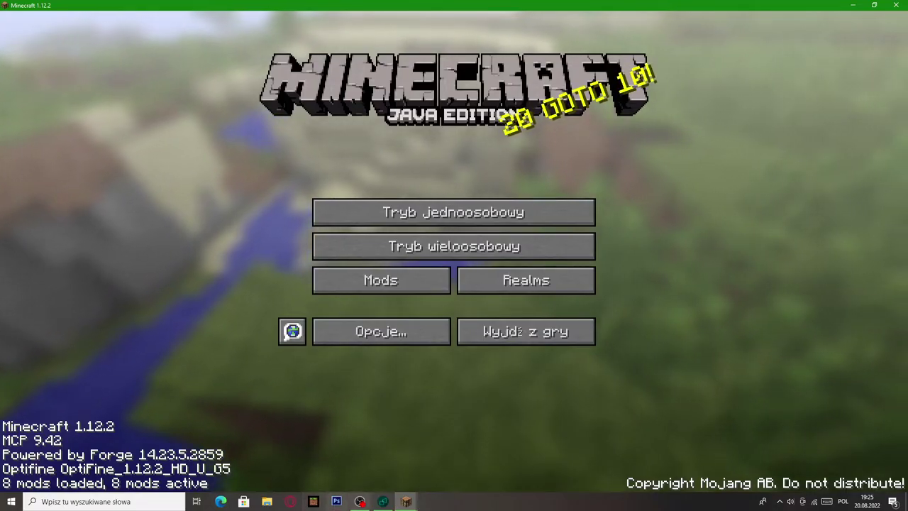
- Check the RealTrainMod loading window, try to load the singleplayer world Miasto, and return to the server list
left_click(406, 502)
left_click(478, 468)
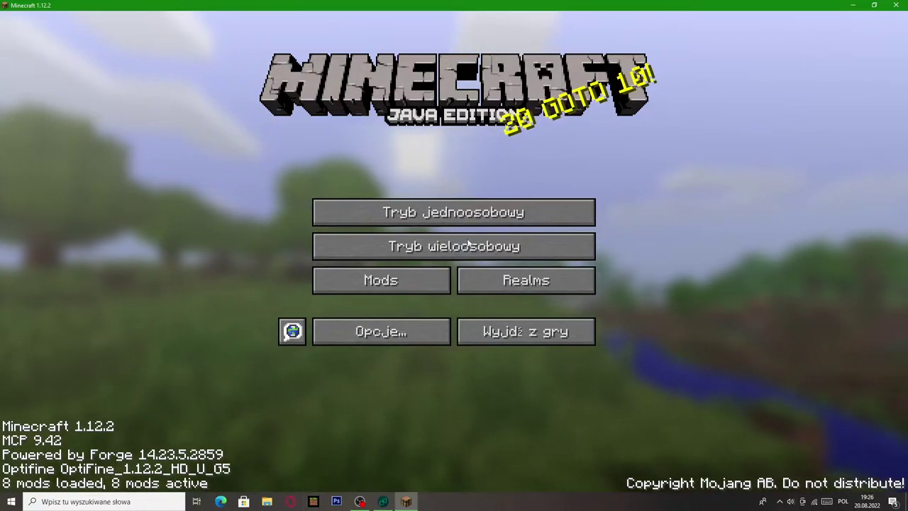
left_click(478, 212)
left_click(298, 74)
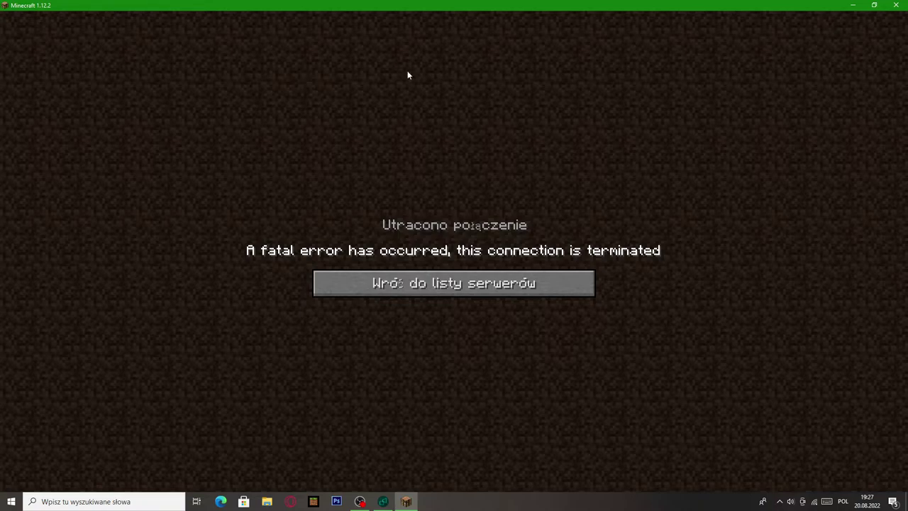
left_click(515, 280)
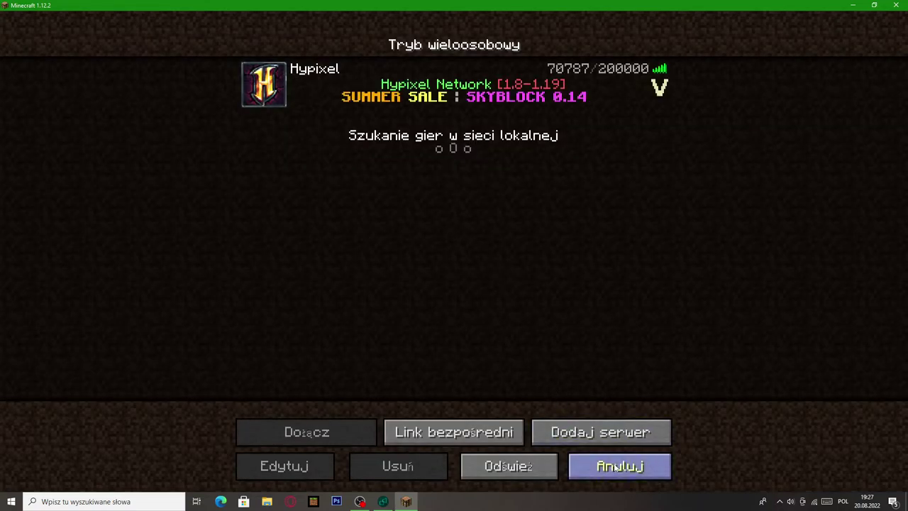
- Return to the singleplayer world list and try to load the Miasto world once more
left_click(617, 474)
left_click(449, 205)
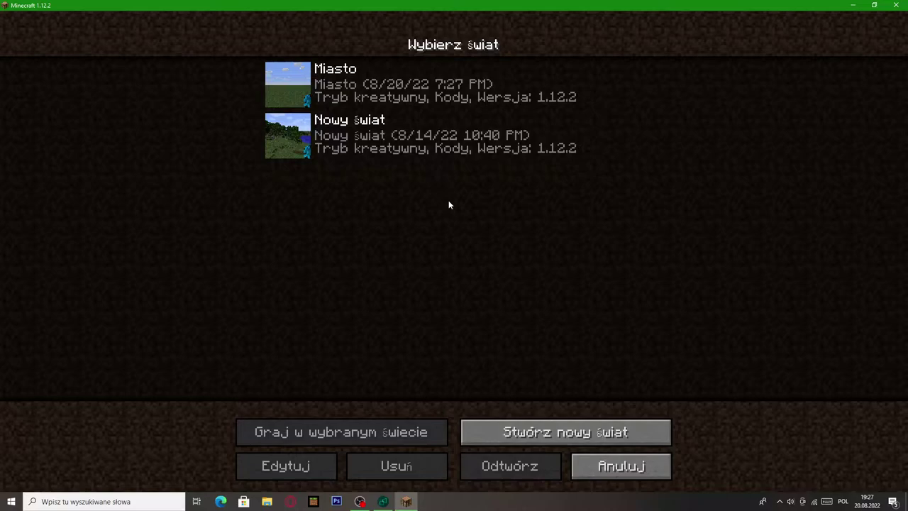
left_click(279, 84)
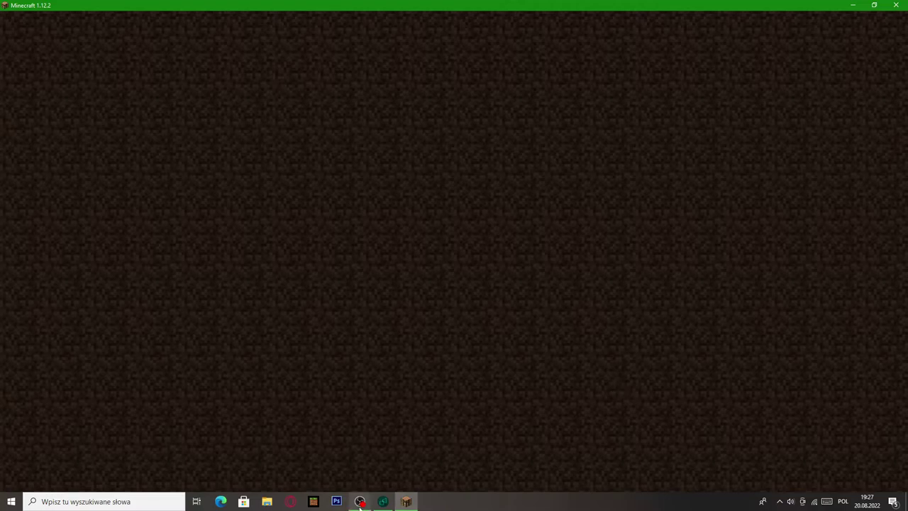
left_click(503, 290)
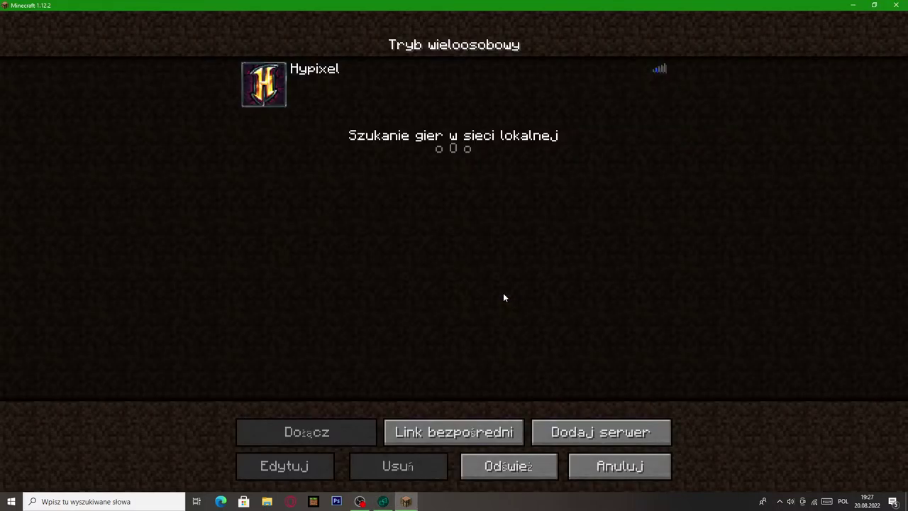
- Go back to the Minecraft main menu, quit the game and dismiss the launcher's advertisement page
left_click(619, 466)
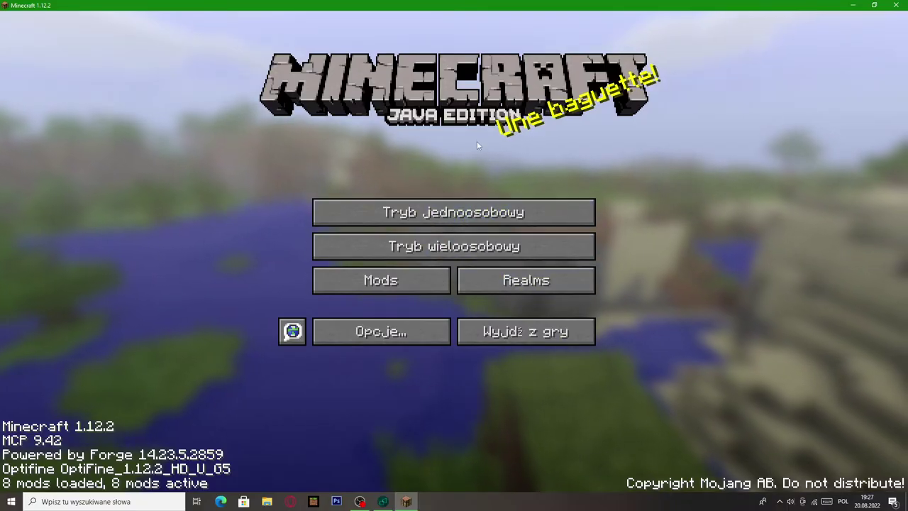
left_click(468, 211)
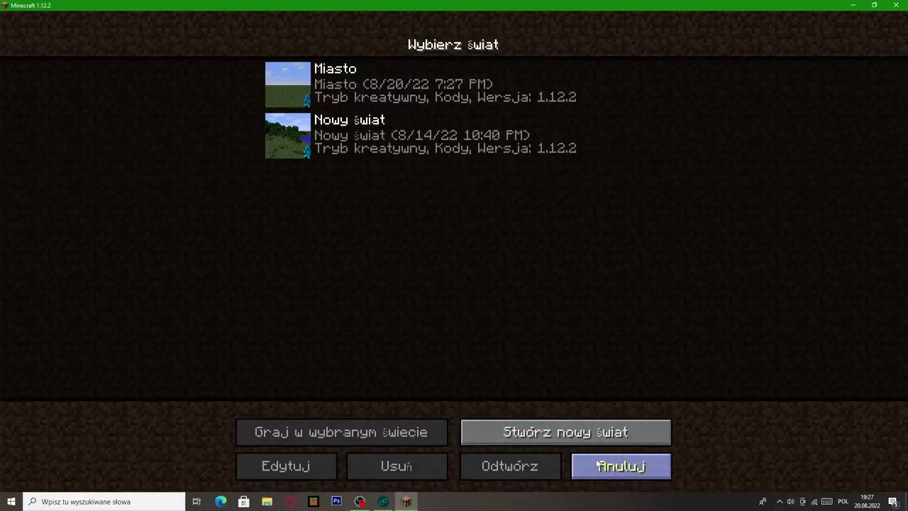
left_click(621, 466)
left_click(526, 332)
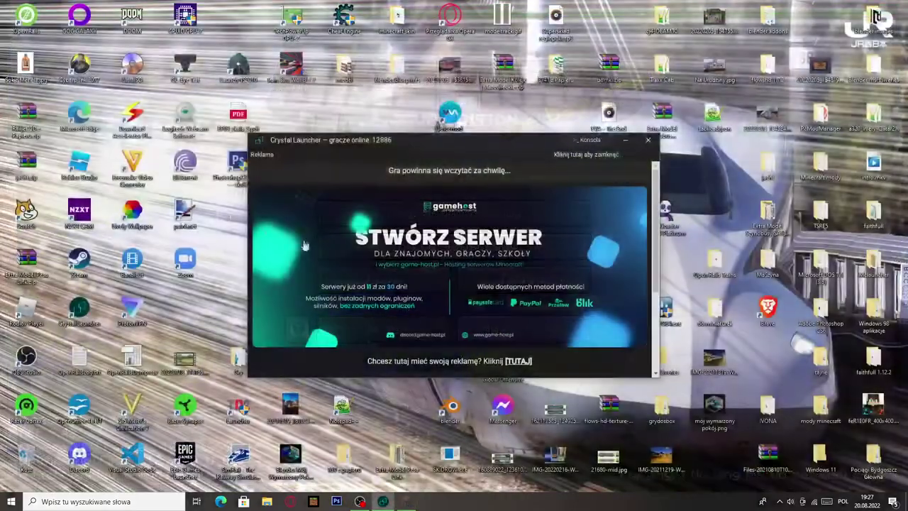
left_click(610, 153)
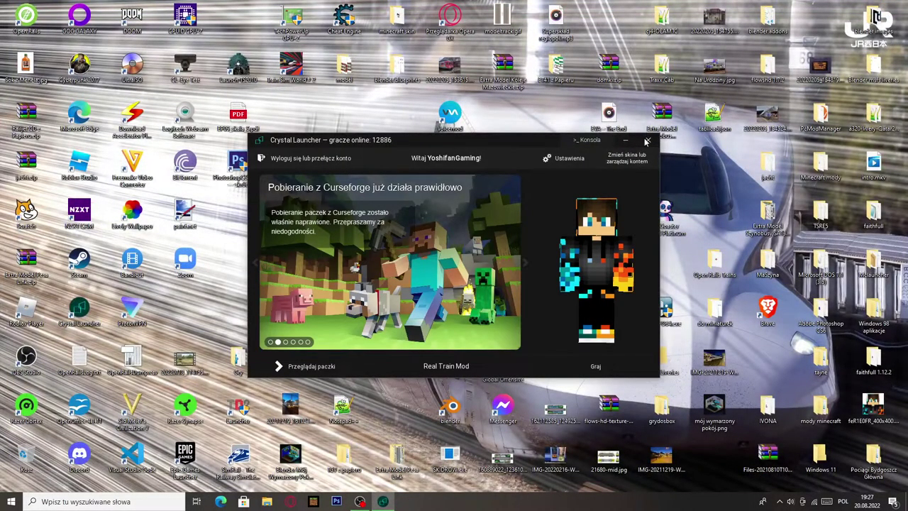
- Open the Real Train Mod pack's .minecraft folder from the launcher's pack list and delete options.txt
left_click(314, 366)
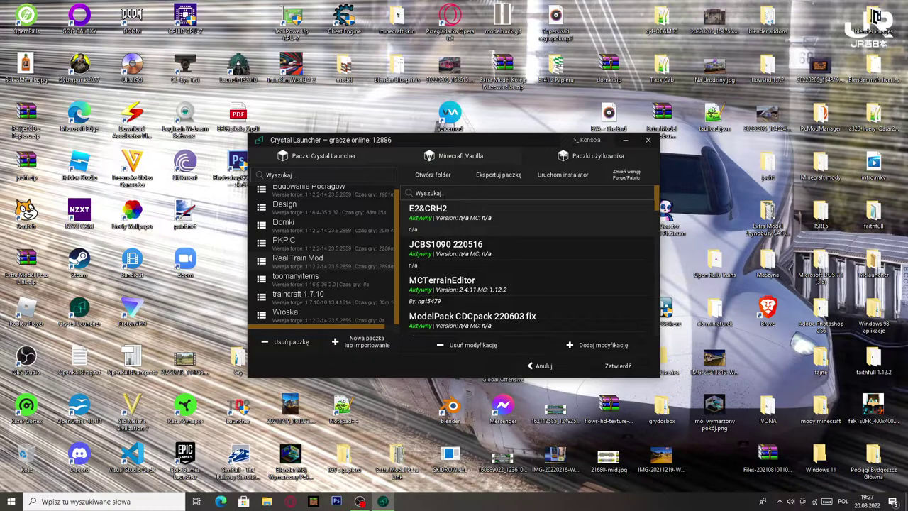
left_click(431, 178)
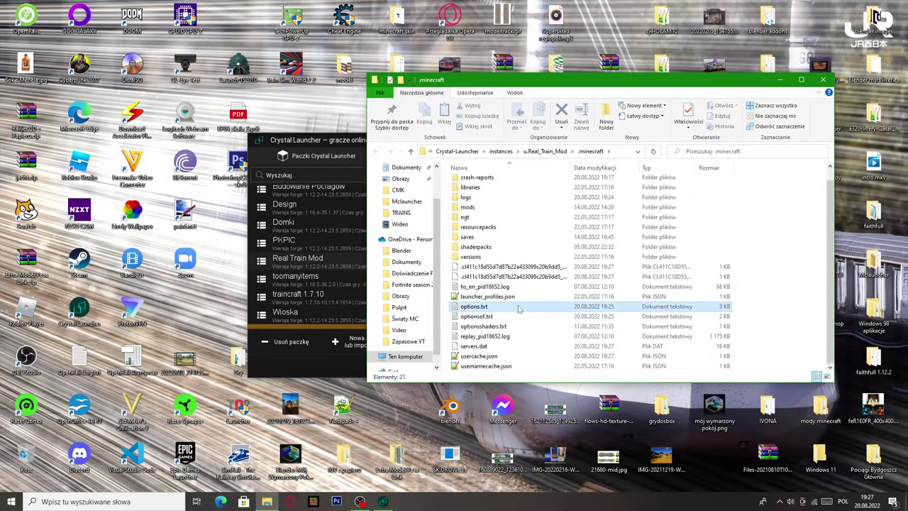
right_click(521, 305)
left_click(541, 273)
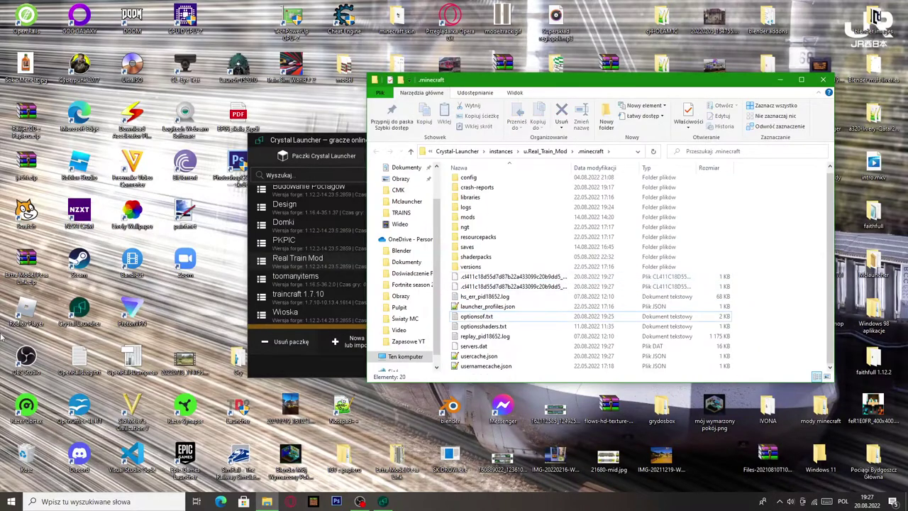
- Put the Recycle Bin icon back at the foot of the desktop's first icon column and empty the bin
left_click_drag(26, 452, 12, 461)
right_click(12, 461)
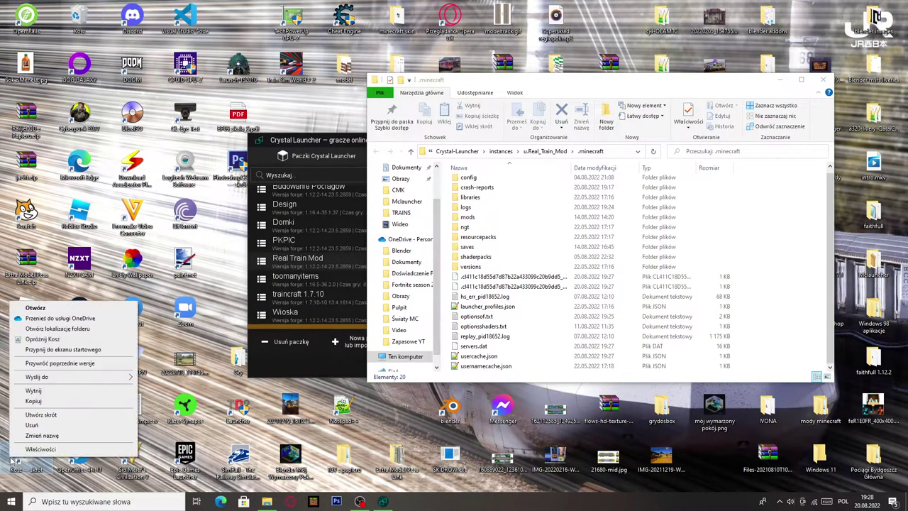
right_click(20, 471)
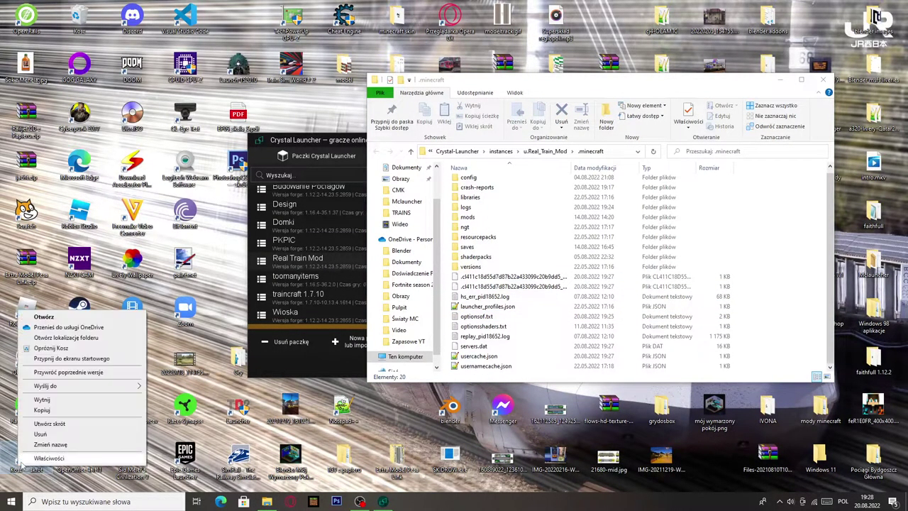
left_click(41, 434)
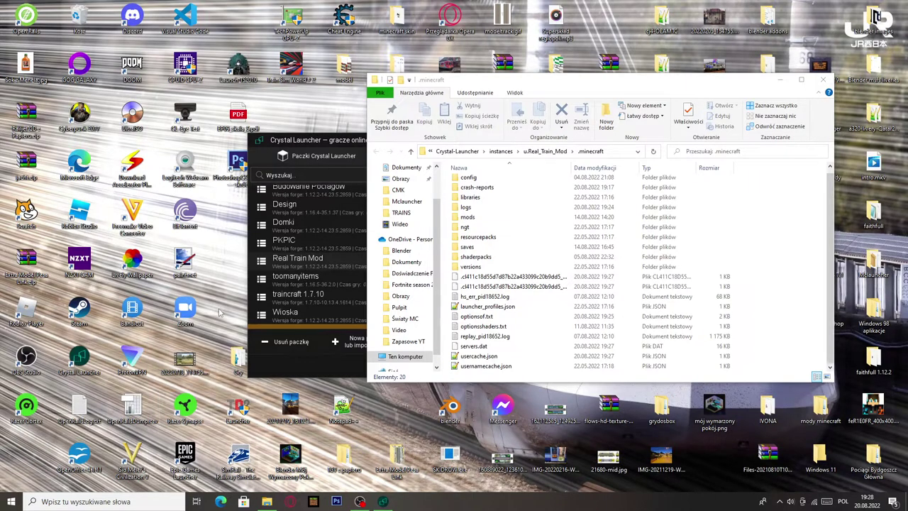
left_click_drag(76, 5, 20, 461)
right_click(19, 463)
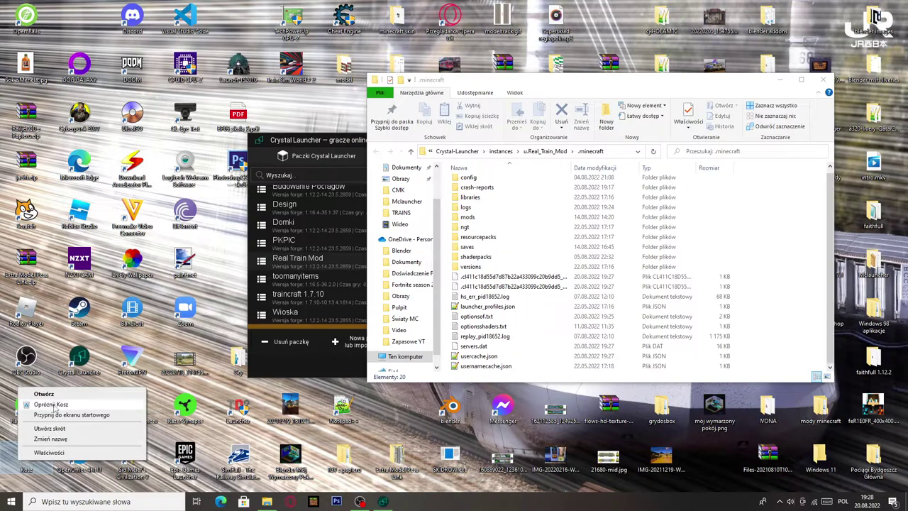
left_click(50, 404)
left_click(489, 258)
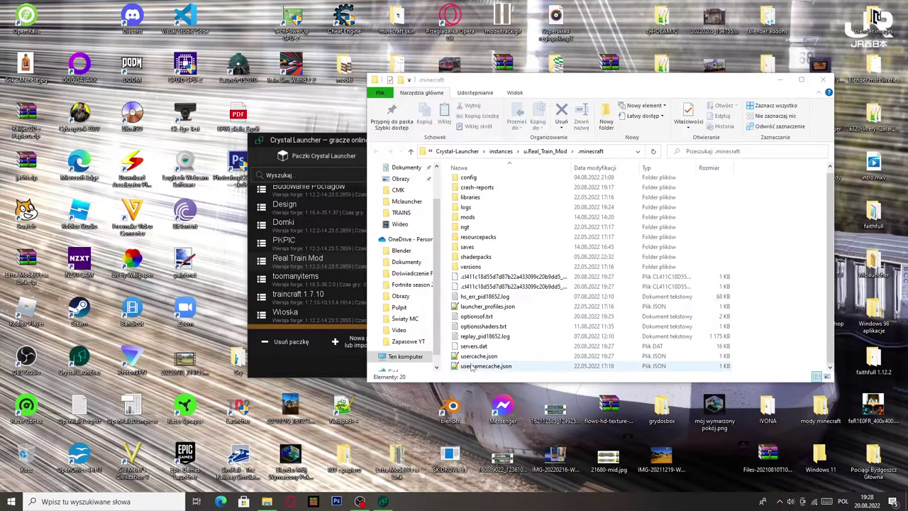
- Close the .minecraft folder, confirm the Real Train Mod pack, relaunch it and maximize the game window
left_click(821, 80)
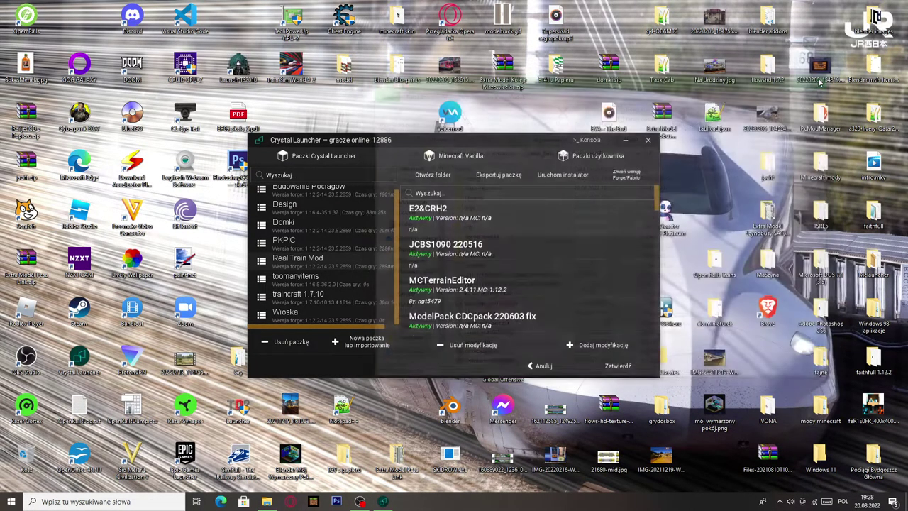
left_click(617, 365)
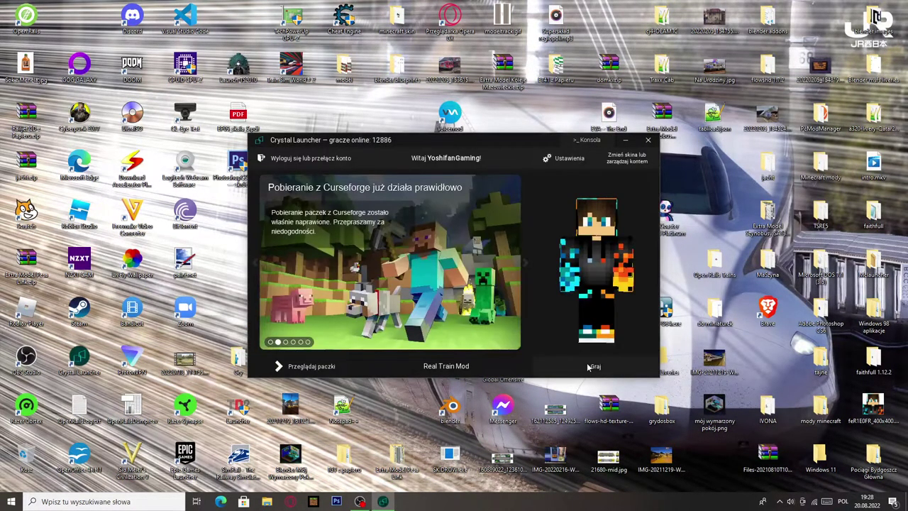
left_click(591, 366)
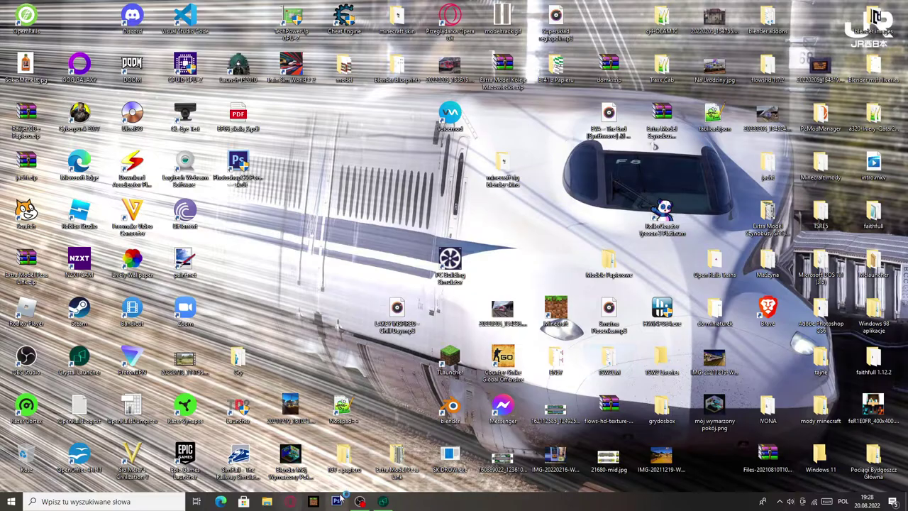
left_click(359, 502)
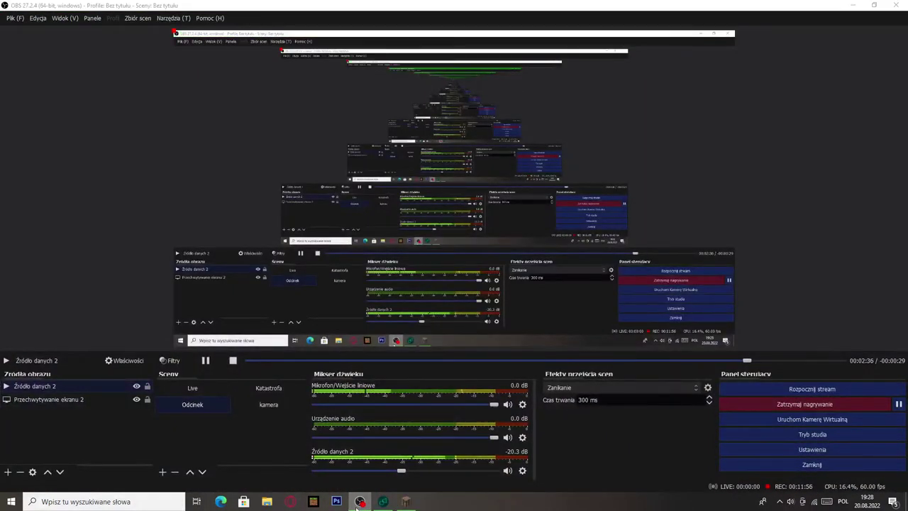
left_click(360, 502)
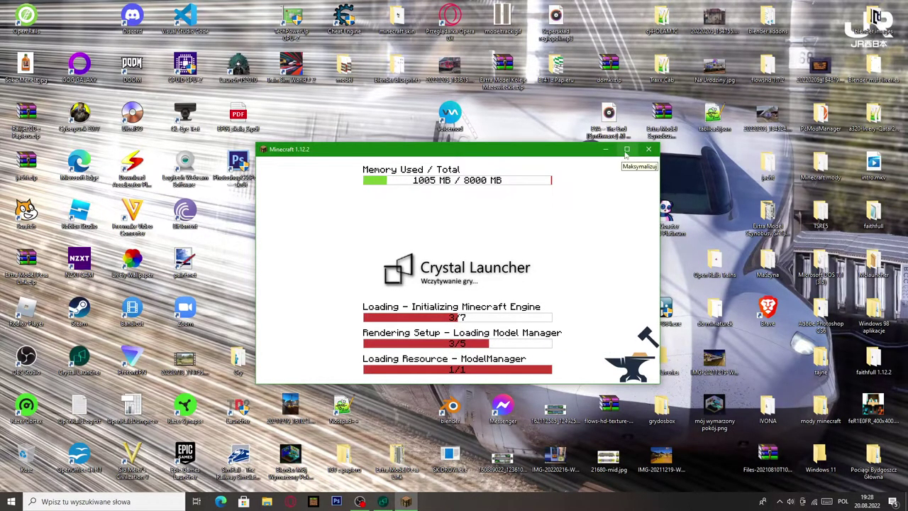
left_click(626, 150)
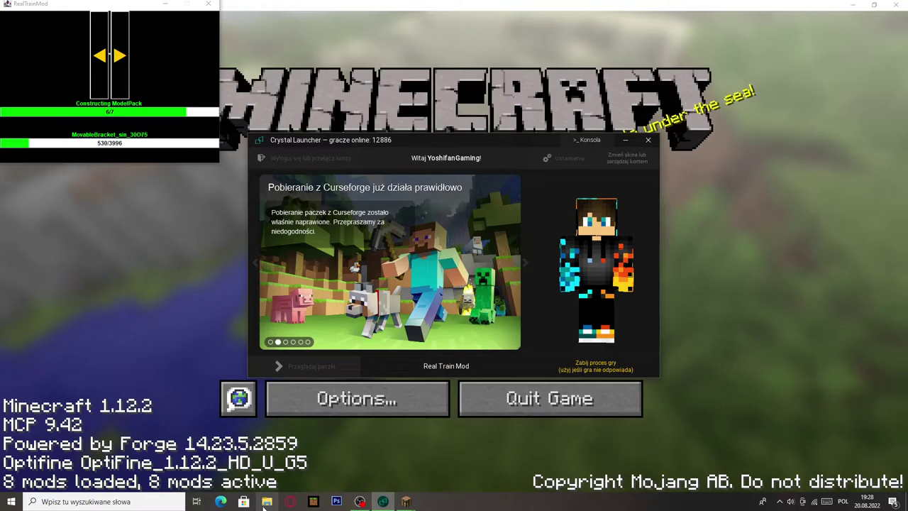
- Open This PC in File Explorer and browse drive C: through the user's profile folder to AppData\Roaming
left_click(129, 501)
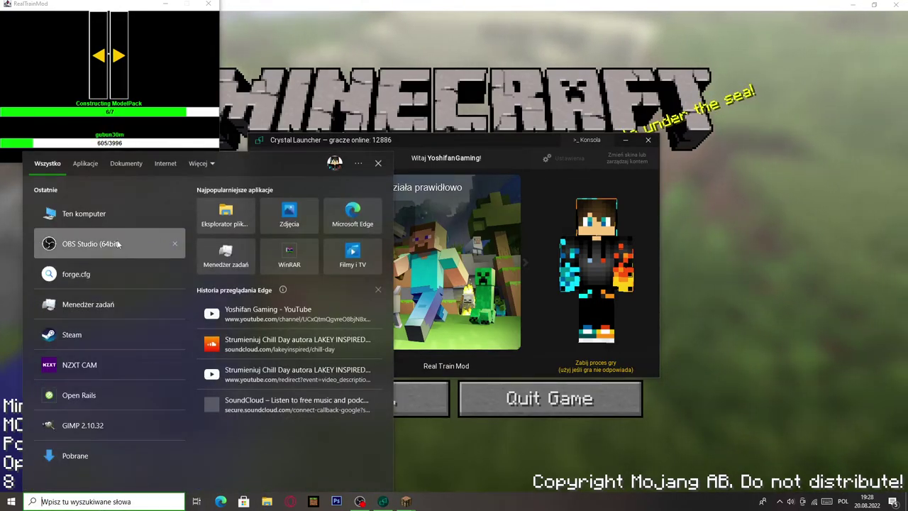
left_click(104, 214)
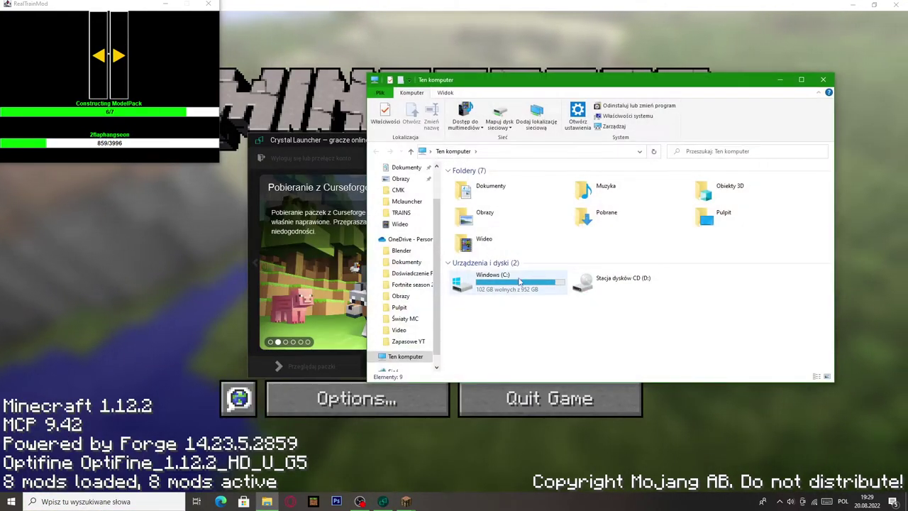
double_click(556, 284)
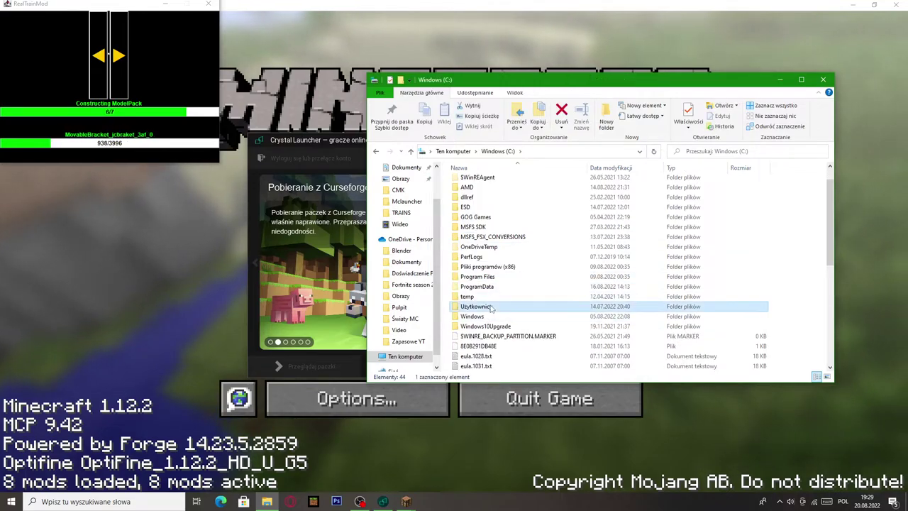
double_click(481, 305)
double_click(472, 191)
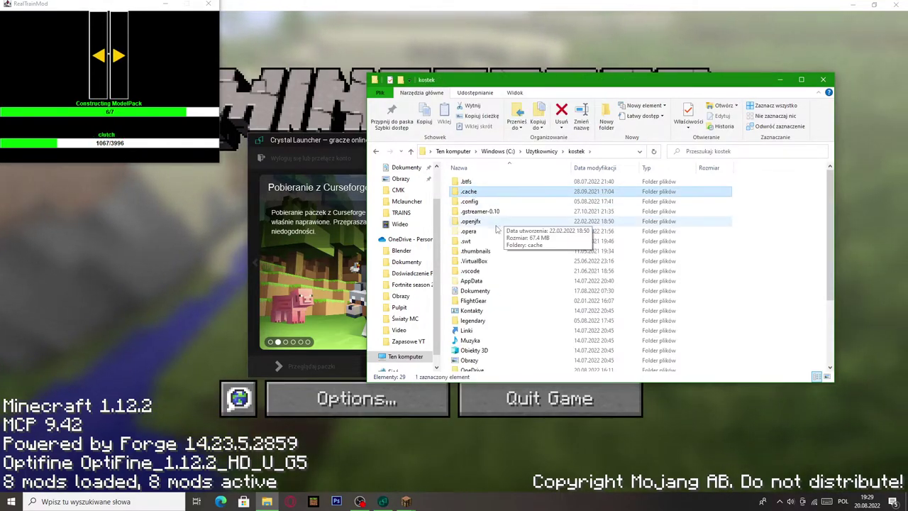
double_click(474, 280)
double_click(472, 201)
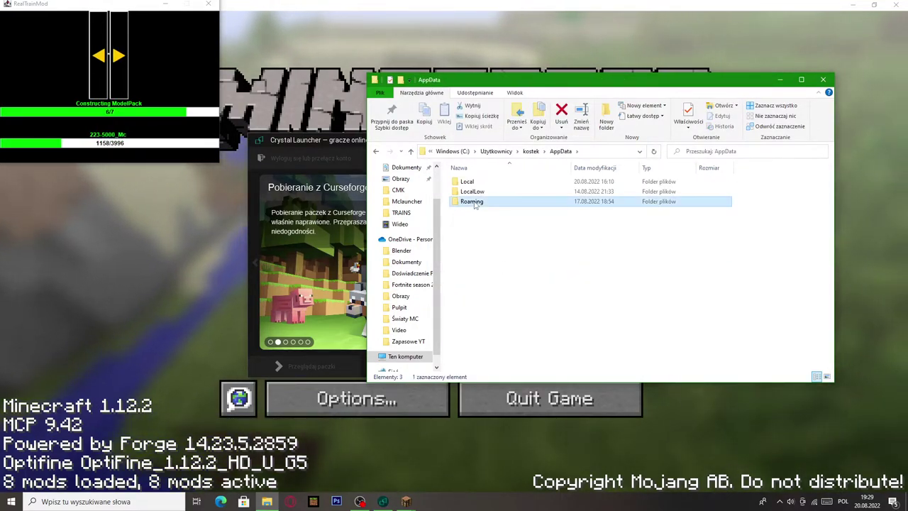
left_click(488, 193)
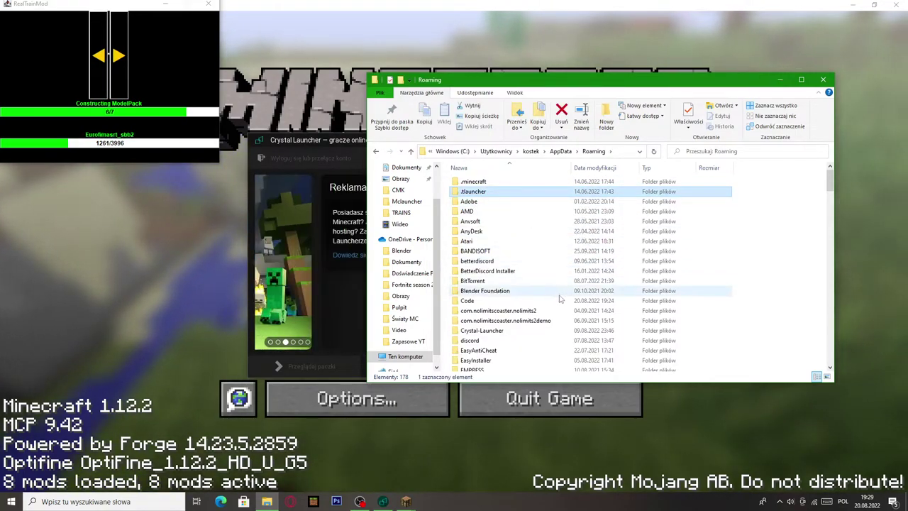
- Open the Real Train Mod pack's .minecraft folder through Crystal-Launcher, instances and u.Real_Train_Mod
double_click(483, 331)
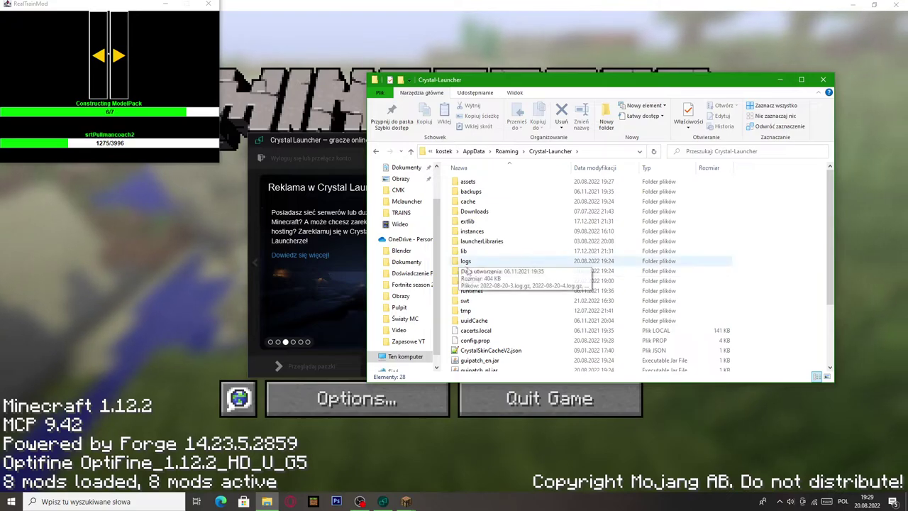
double_click(487, 231)
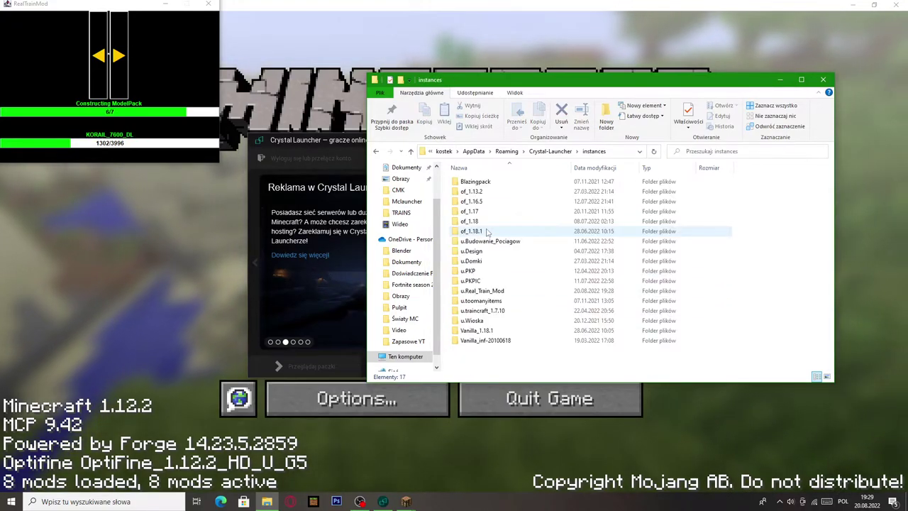
double_click(521, 291)
double_click(480, 183)
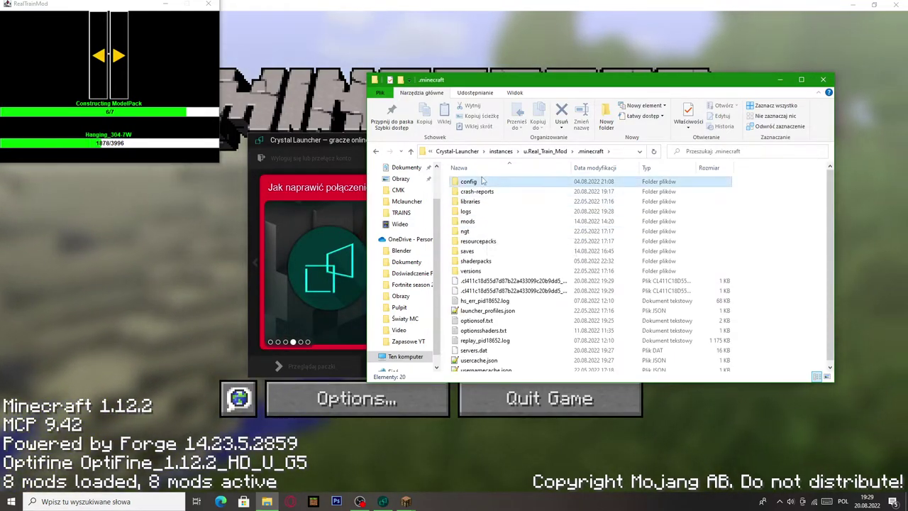
- Open forge.cfg from the pack's config folder in Visual Studio Code and examine its general section
double_click(473, 182)
double_click(499, 192)
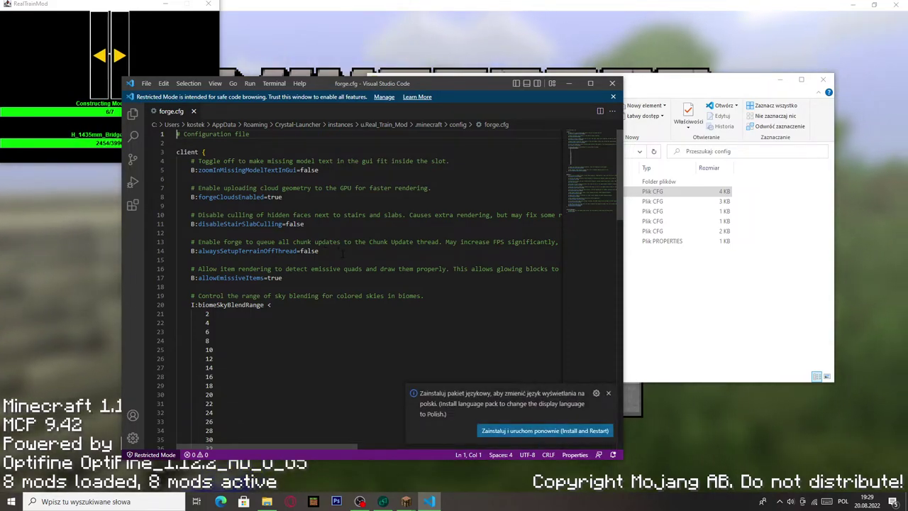
scroll(342, 253, "down", 9)
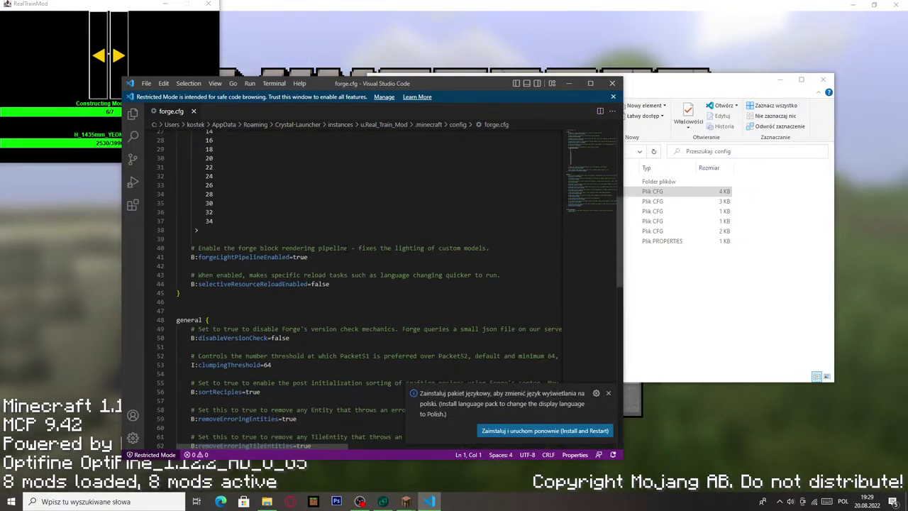
scroll(348, 247, "down", 1)
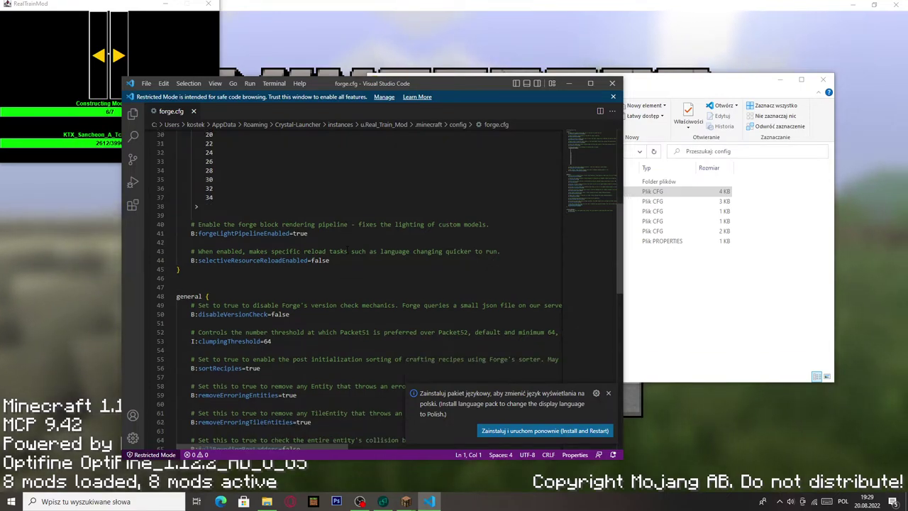